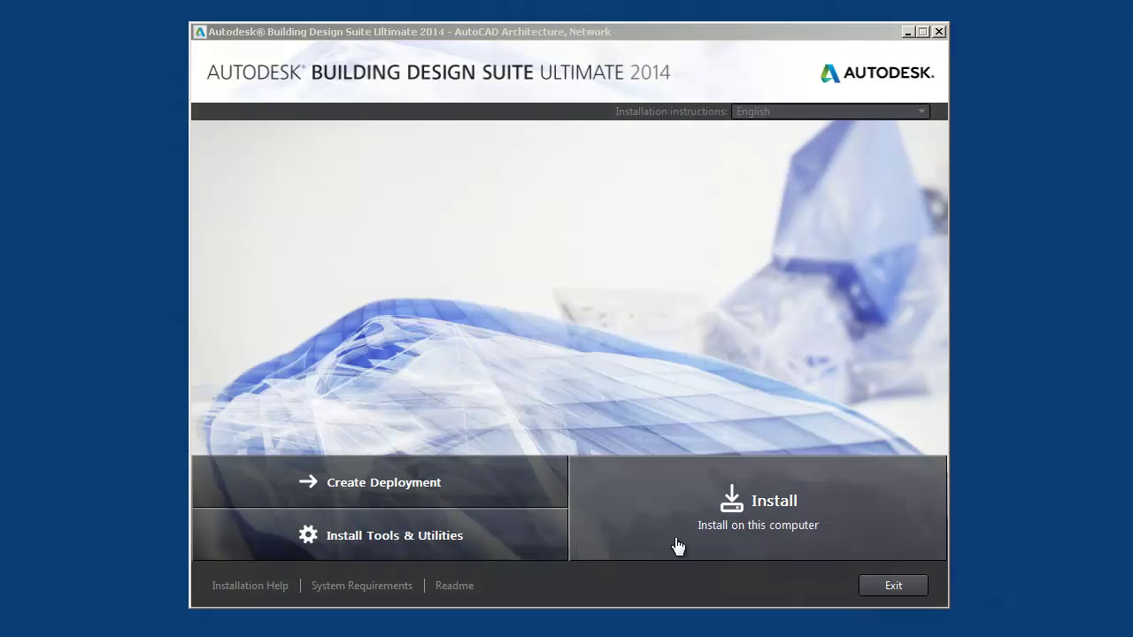
Start a new deployment and remove the trailing backslash from the administrative image path, past the license page
{"action": "left_click", "coordinate": [499, 489]}
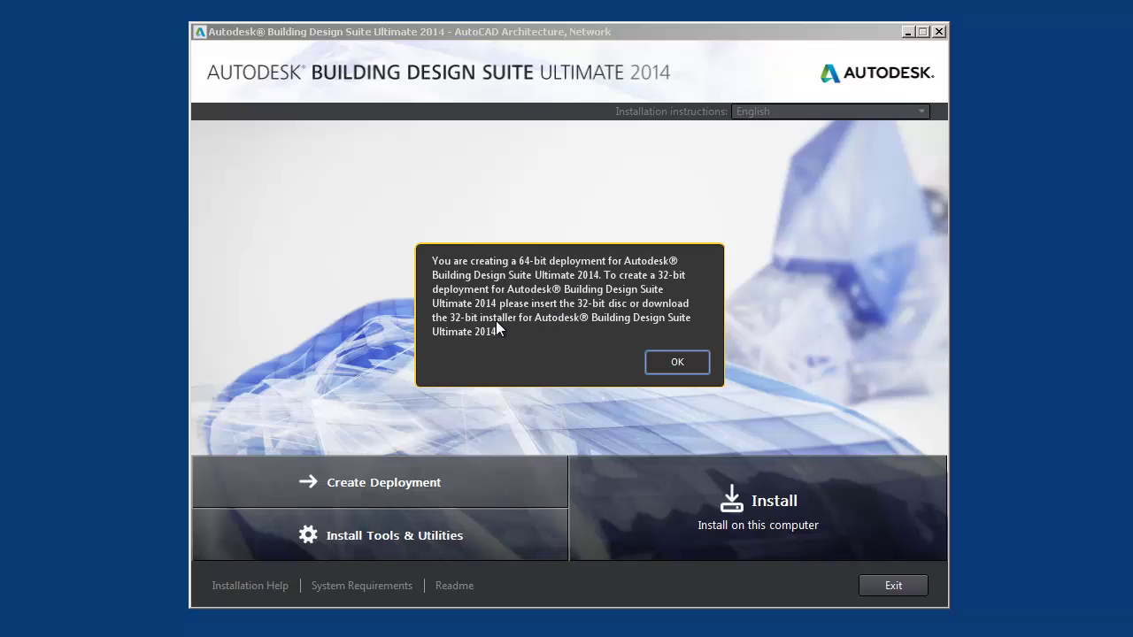
{"action": "left_click", "coordinate": [661, 362]}
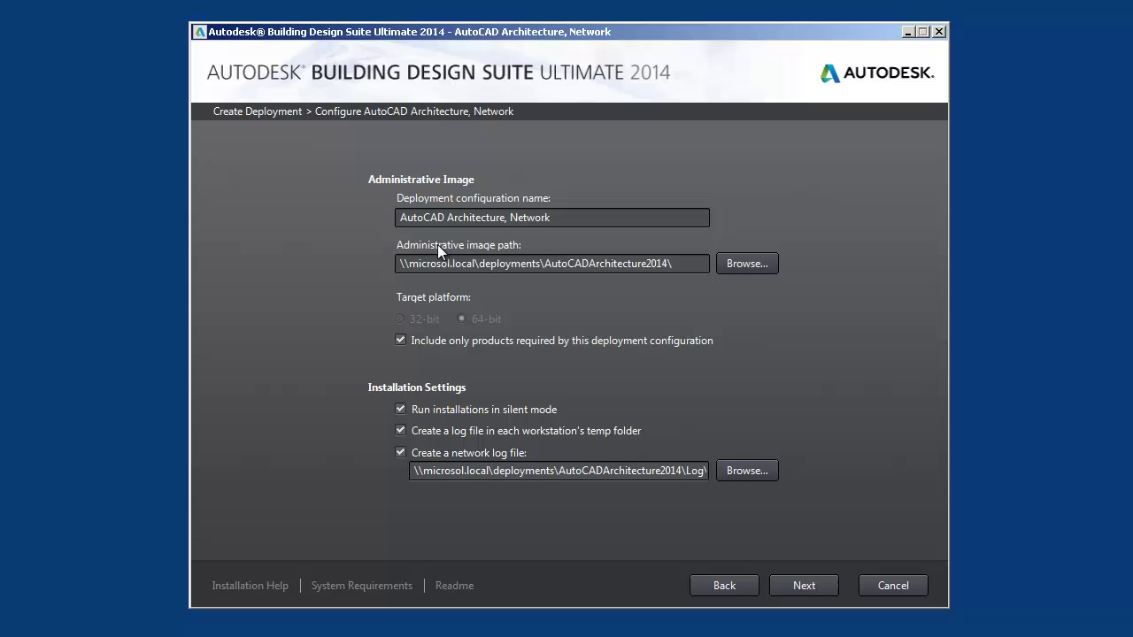
{"action": "left_click_drag", "start_coordinate": [400, 263], "coordinate": [677, 266]}
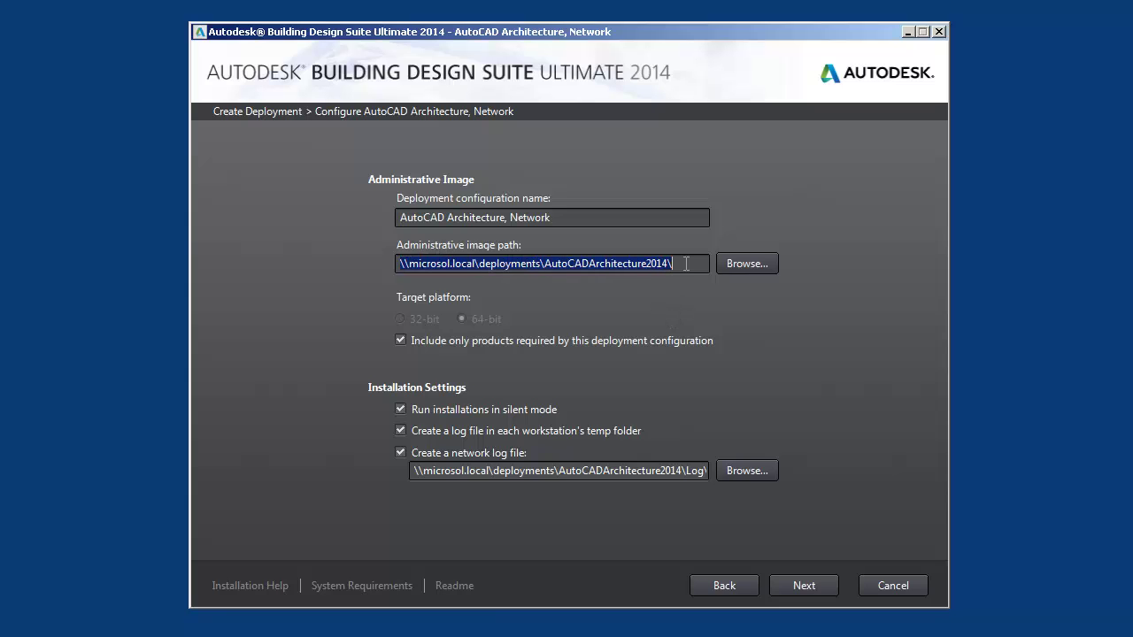
{"action": "left_click", "coordinate": [688, 264]}
{"action": "key", "text": "BackSpace"}
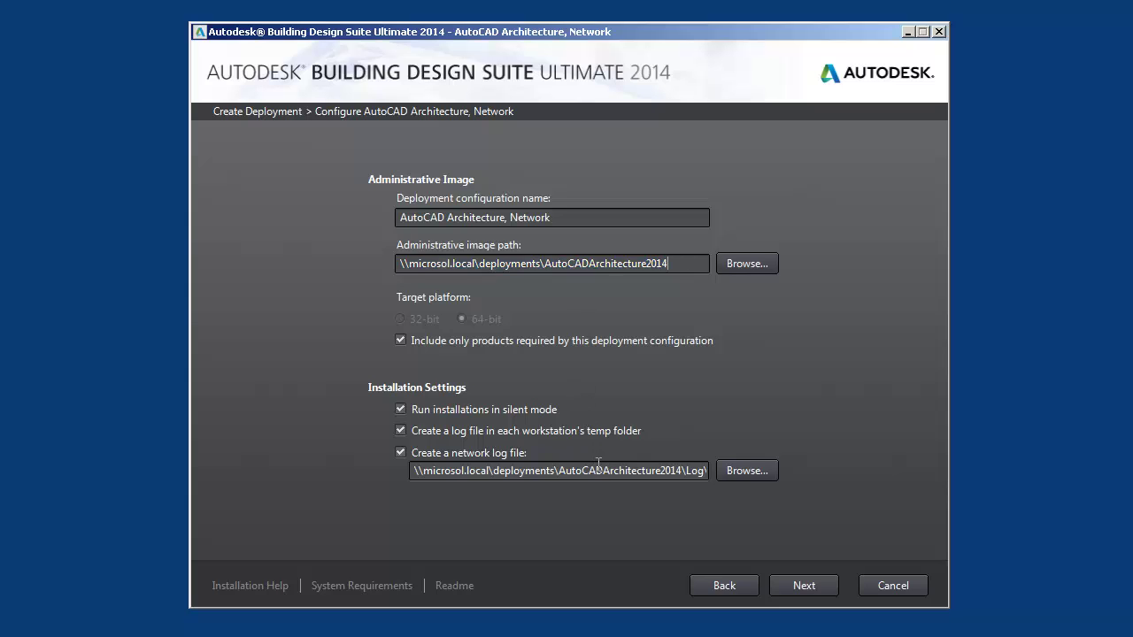
{"action": "left_click", "coordinate": [802, 586]}
{"action": "left_click", "coordinate": [805, 585]}
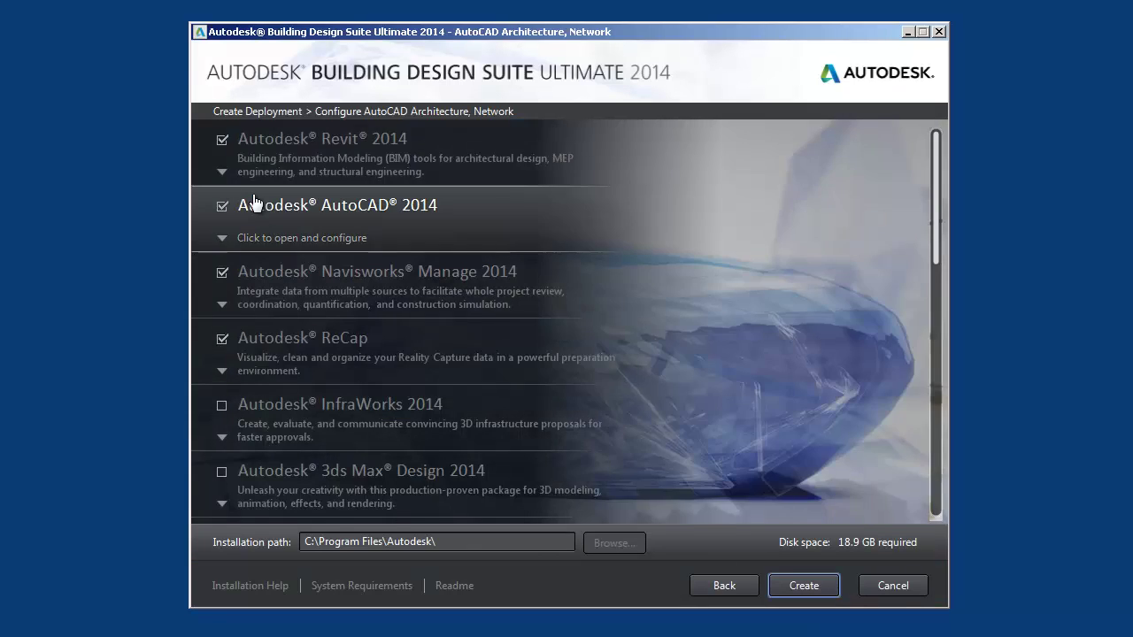
Uncheck Revit, AutoCAD, Navisworks Manage, ReCap and Inventor, then open AutoCAD Architecture 2014's configuration
{"action": "left_click", "coordinate": [221, 140]}
{"action": "left_click", "coordinate": [221, 206]}
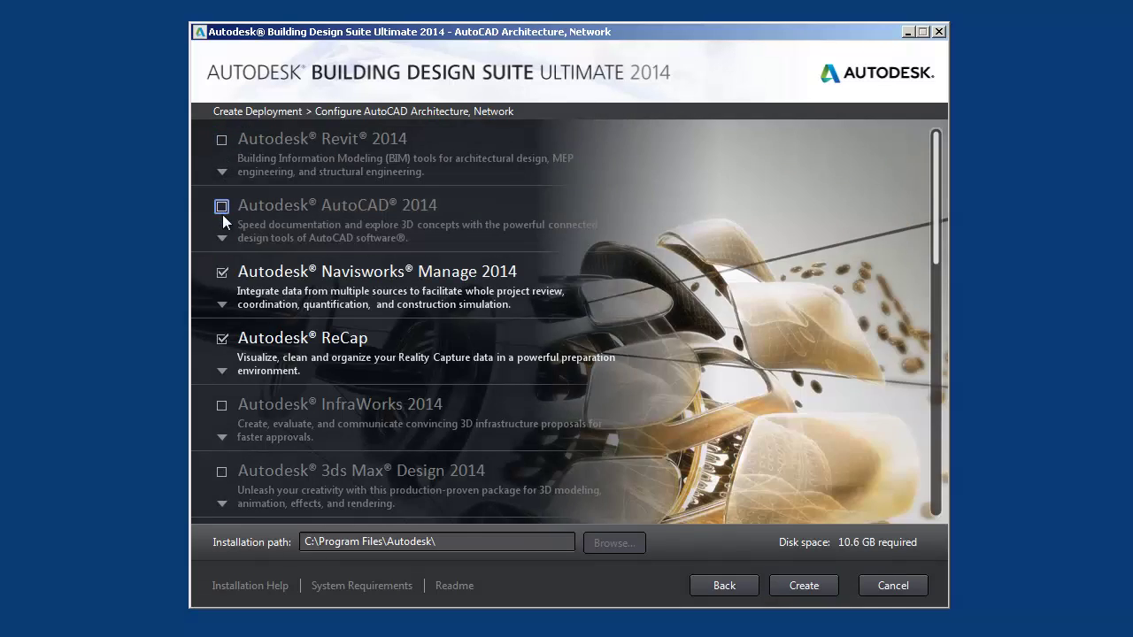
{"action": "left_click", "coordinate": [222, 275]}
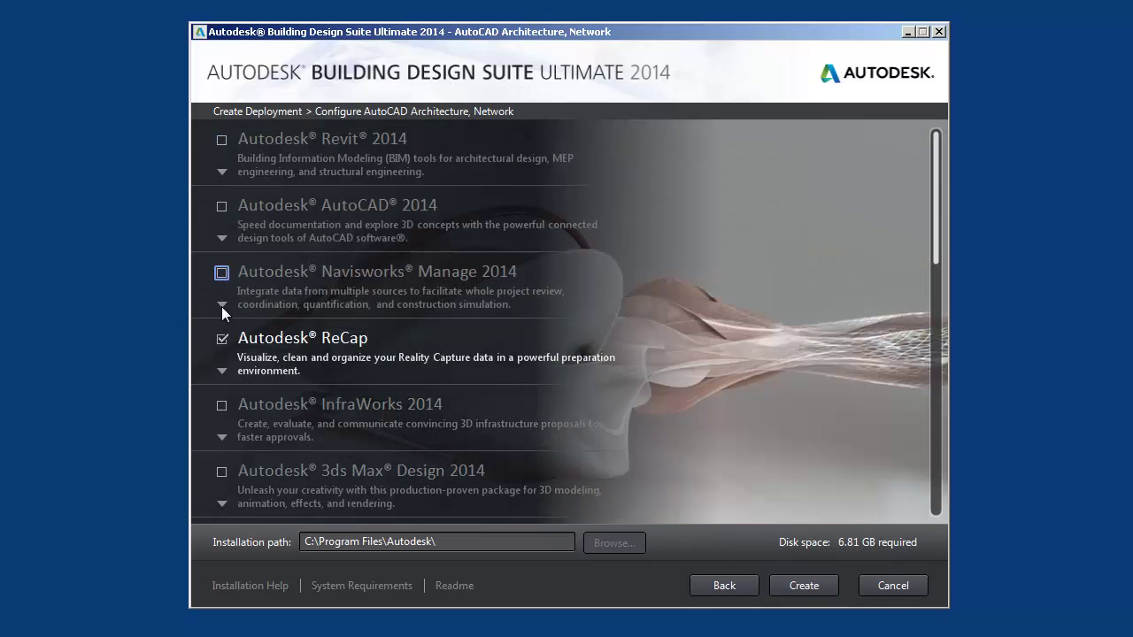
{"action": "left_click", "coordinate": [223, 339]}
{"action": "scroll", "coordinate": [222, 355], "scroll_direction": "down", "scroll_amount": 2}
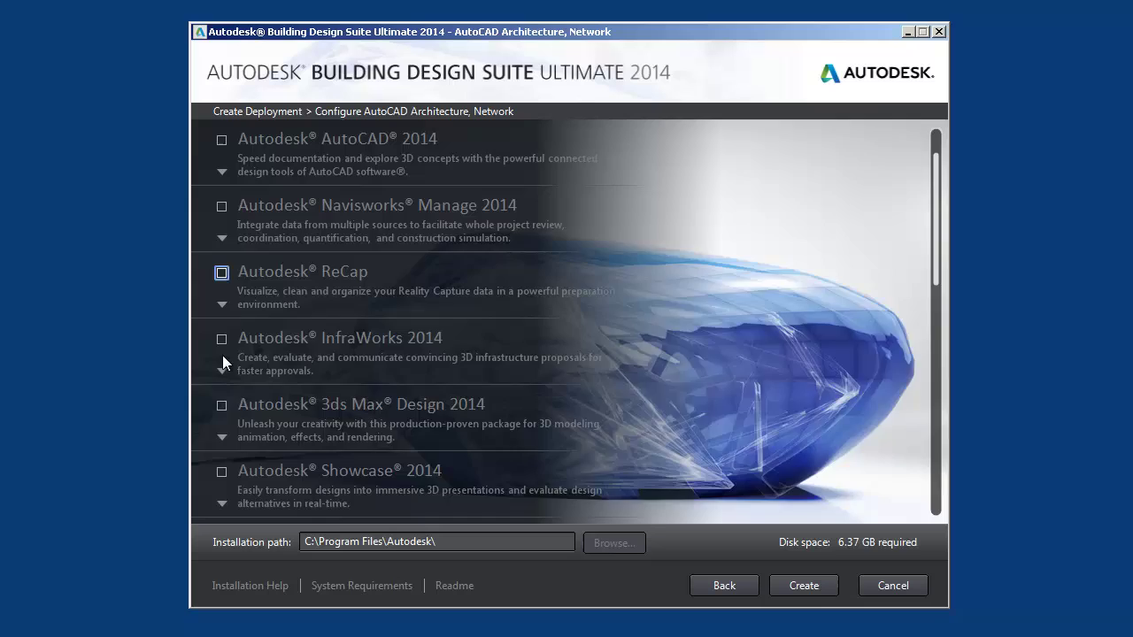
{"action": "scroll", "coordinate": [222, 359], "scroll_direction": "down", "scroll_amount": 1}
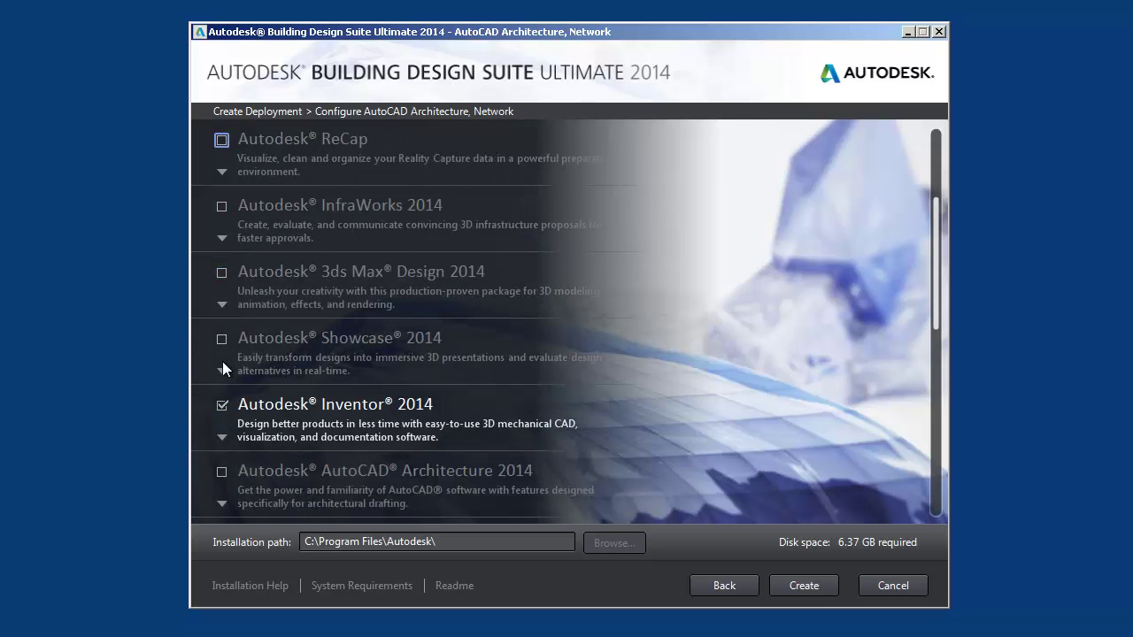
{"action": "scroll", "coordinate": [222, 361], "scroll_direction": "down", "scroll_amount": 1}
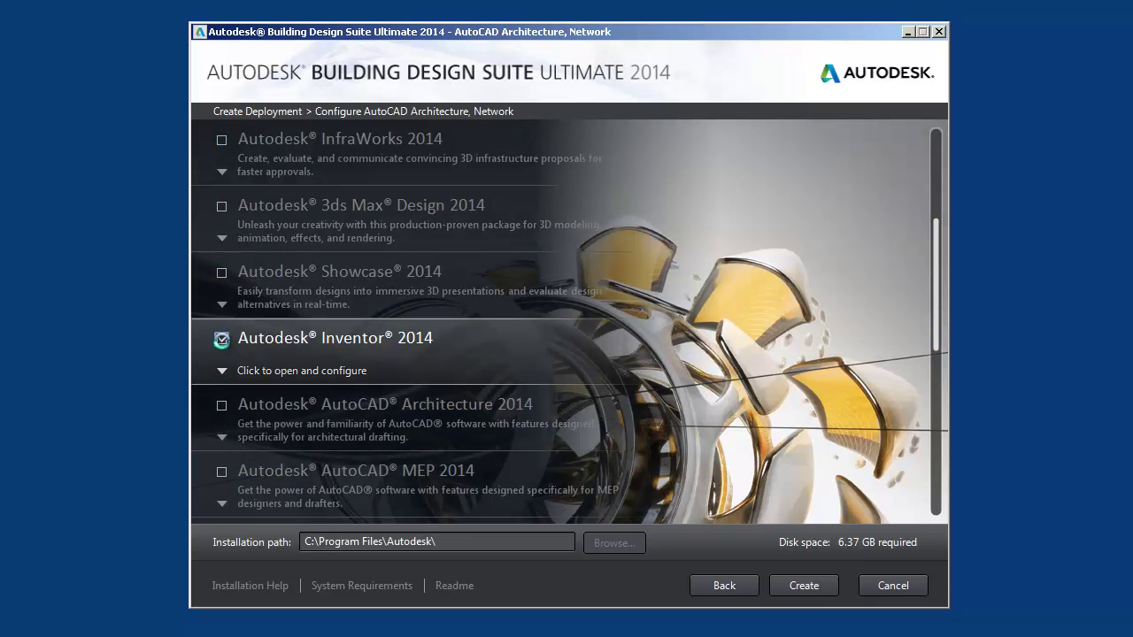
{"action": "left_click", "coordinate": [221, 339]}
{"action": "scroll", "coordinate": [224, 384], "scroll_direction": "down", "scroll_amount": 1}
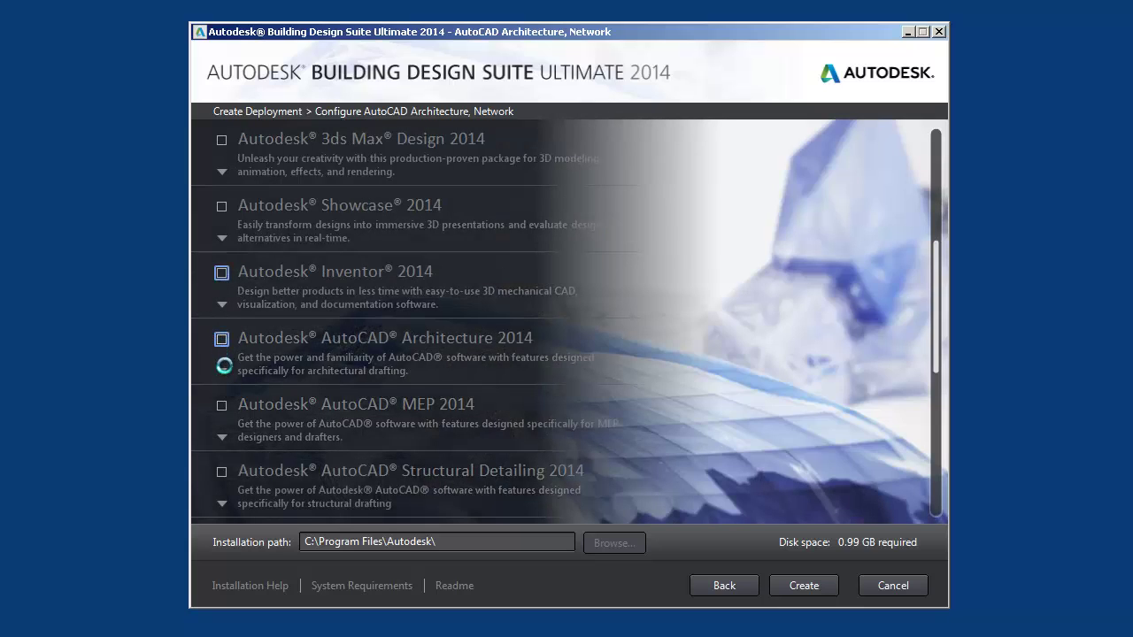
{"action": "left_click", "coordinate": [224, 369]}
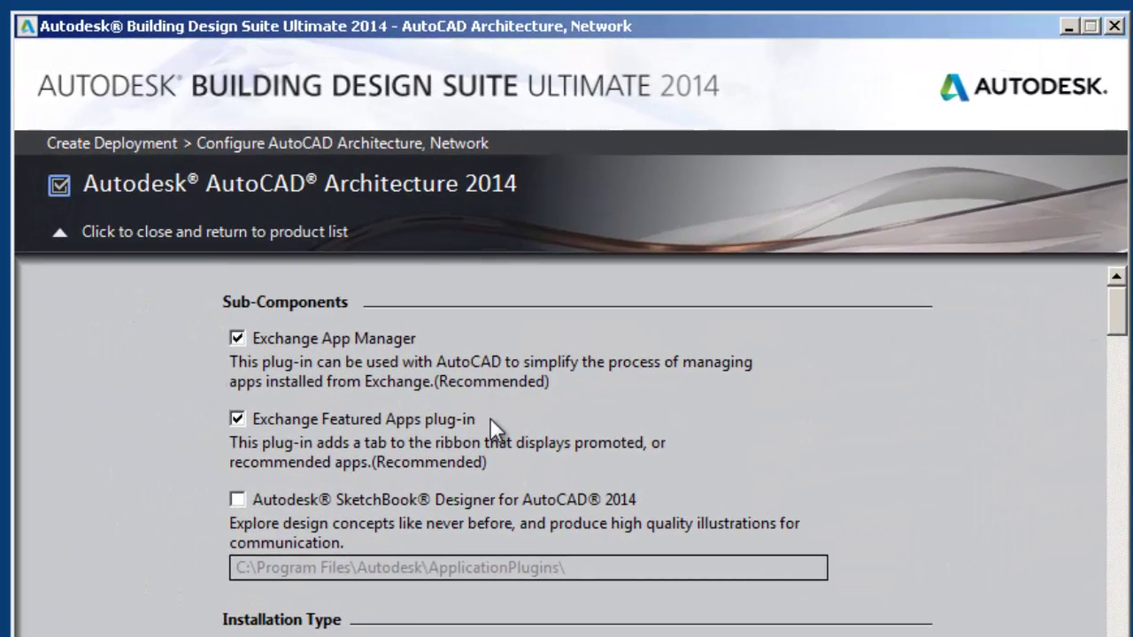
{"action": "left_click_drag", "start_coordinate": [1119, 319], "coordinate": [1119, 356]}
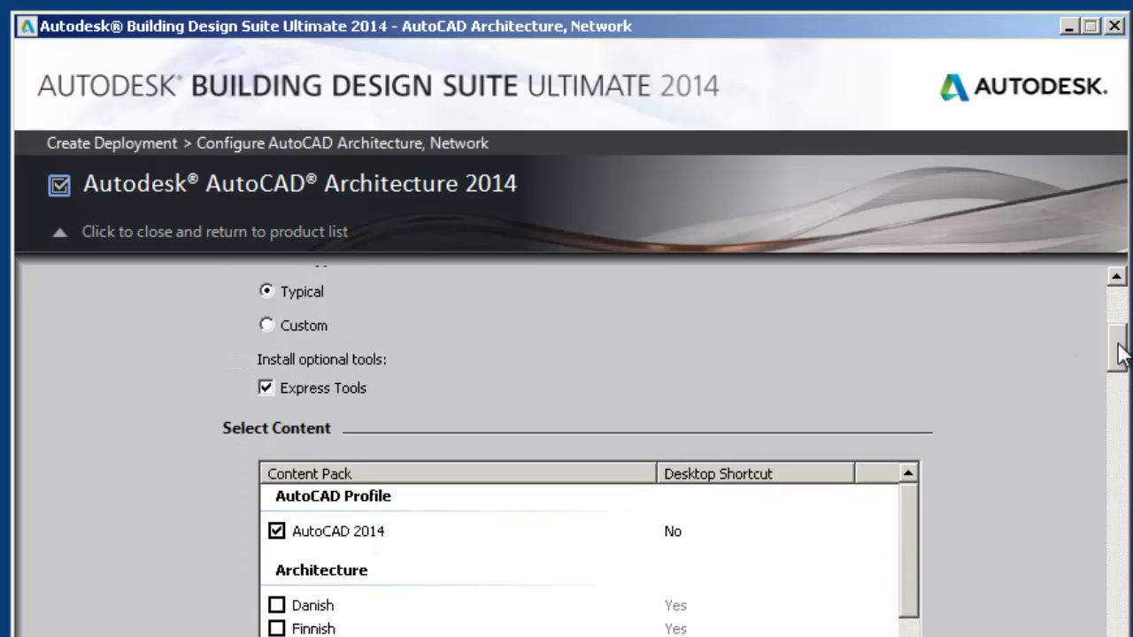
{"action": "left_click", "coordinate": [351, 389]}
{"action": "left_click", "coordinate": [351, 388]}
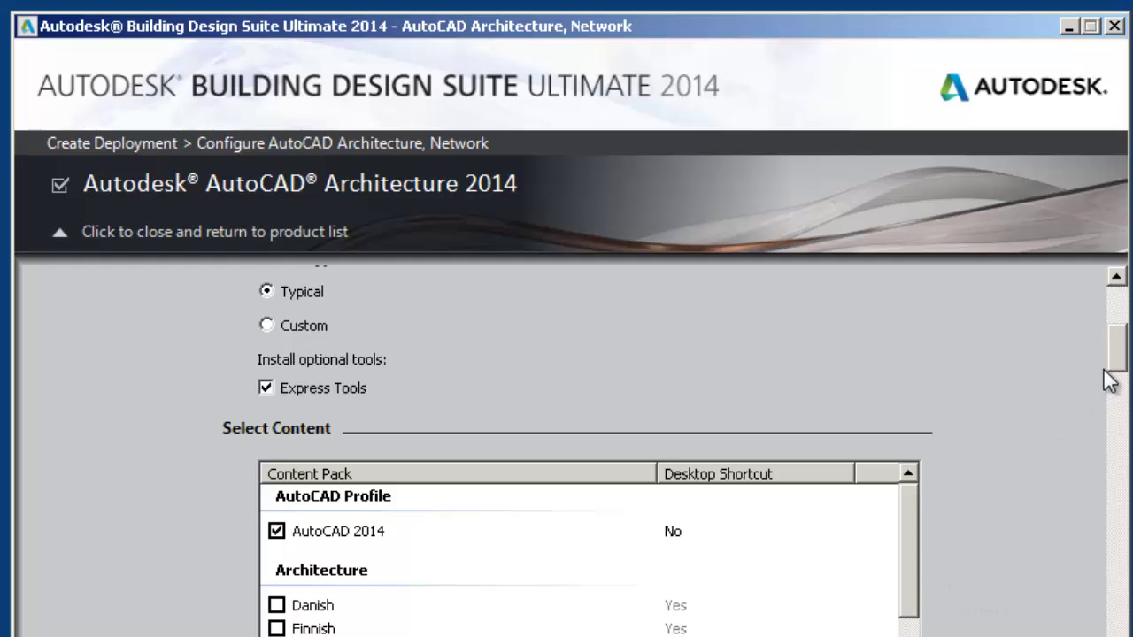
{"action": "left_click_drag", "start_coordinate": [1114, 365], "coordinate": [1114, 430]}
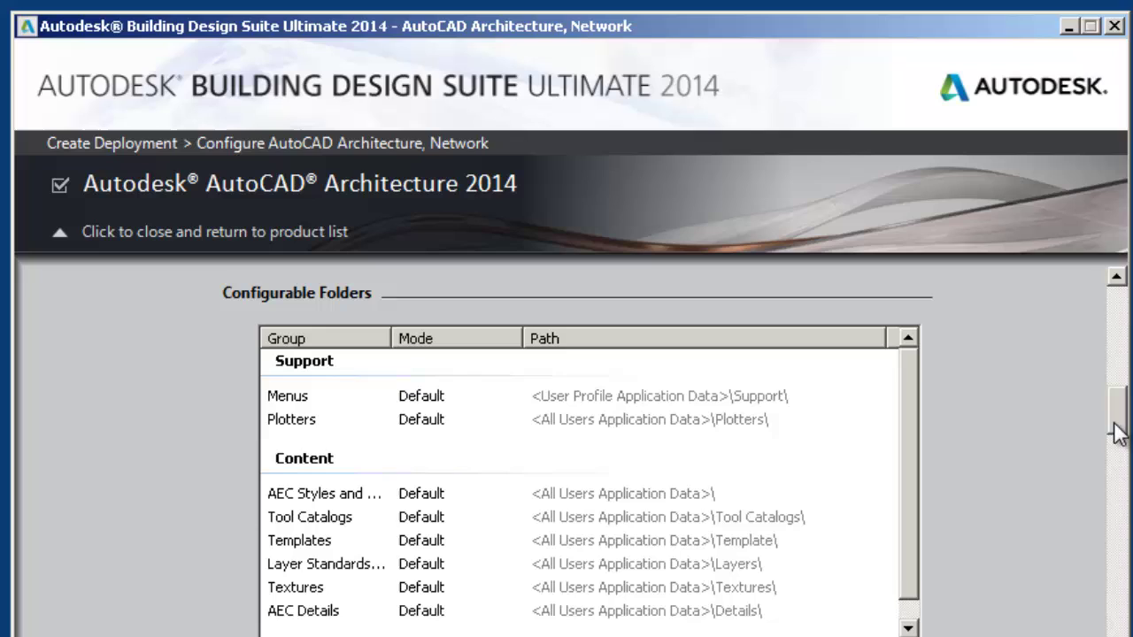
{"action": "left_click", "coordinate": [414, 421]}
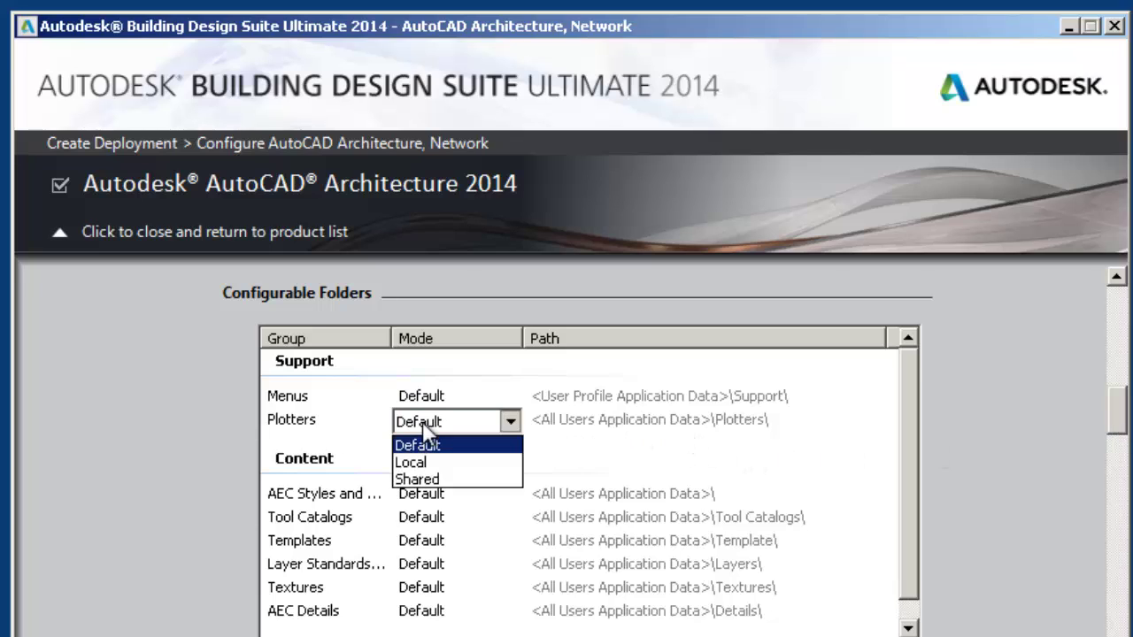
{"action": "left_click", "coordinate": [429, 480]}
{"action": "left_click", "coordinate": [703, 430]}
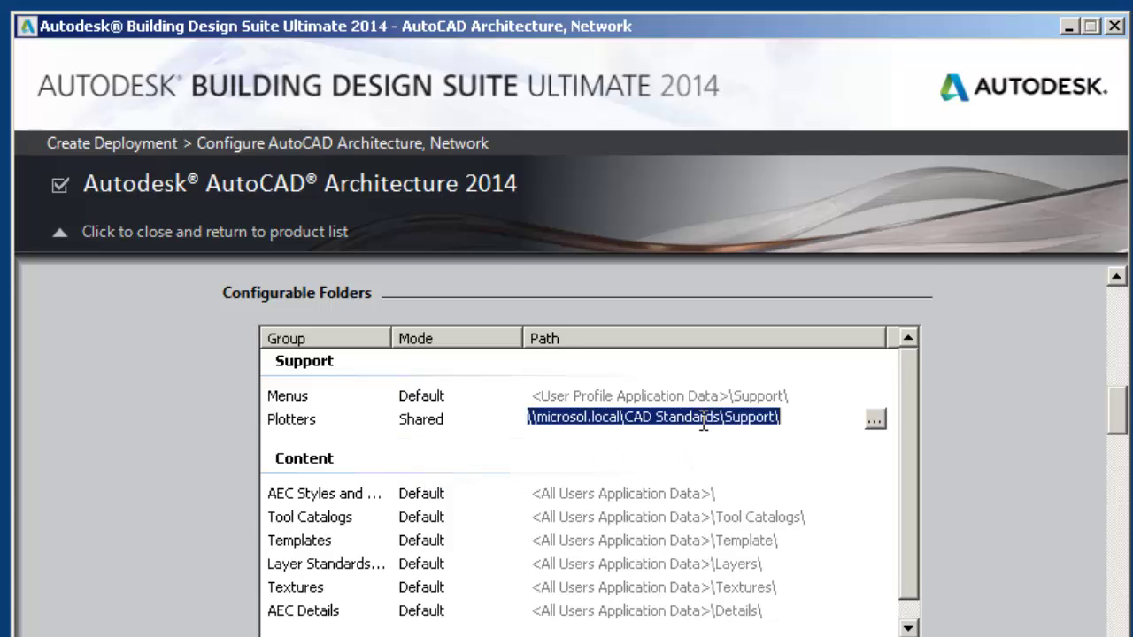
{"action": "left_click", "coordinate": [874, 420]}
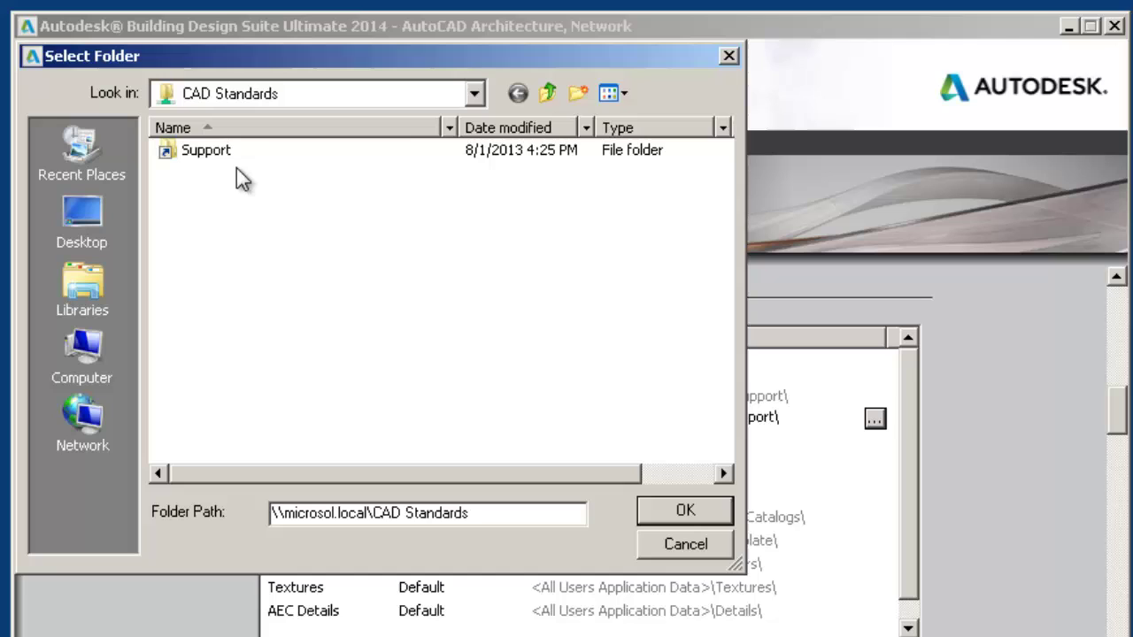
{"action": "left_click", "coordinate": [662, 536]}
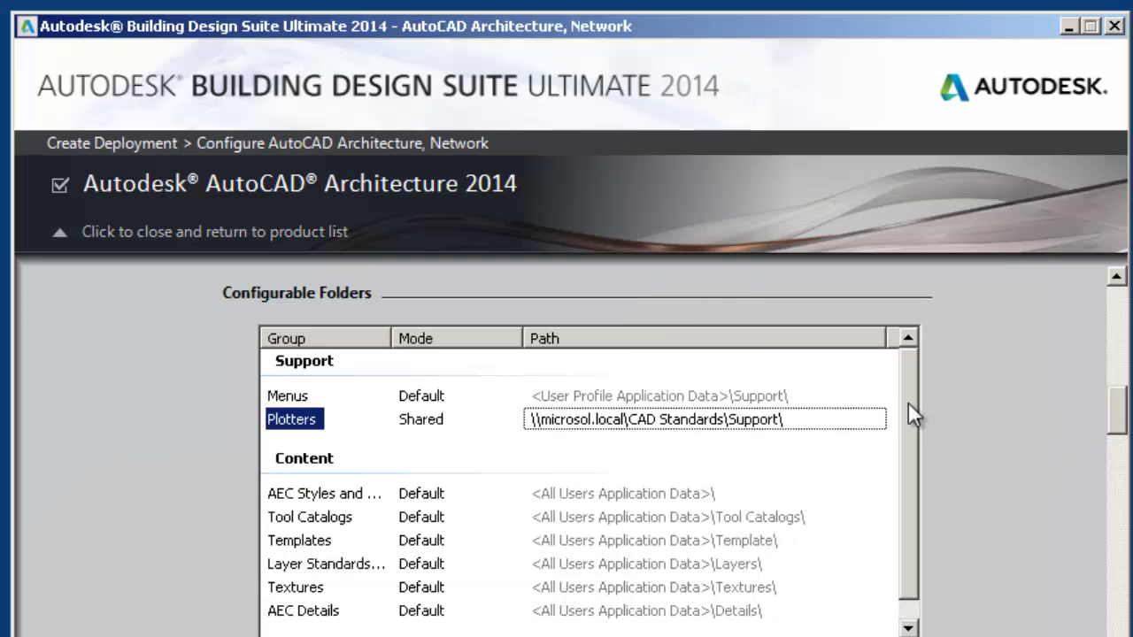
{"action": "left_click", "coordinate": [422, 423]}
{"action": "left_click", "coordinate": [425, 423]}
{"action": "left_click", "coordinate": [429, 446]}
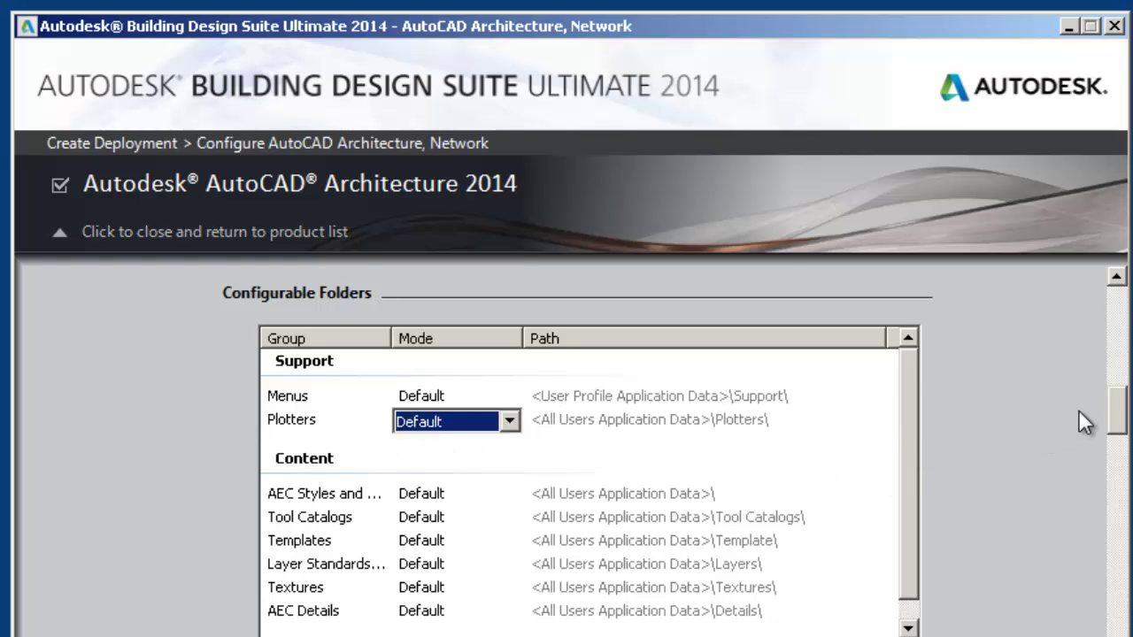
{"action": "left_click_drag", "start_coordinate": [1118, 423], "coordinate": [1117, 500]}
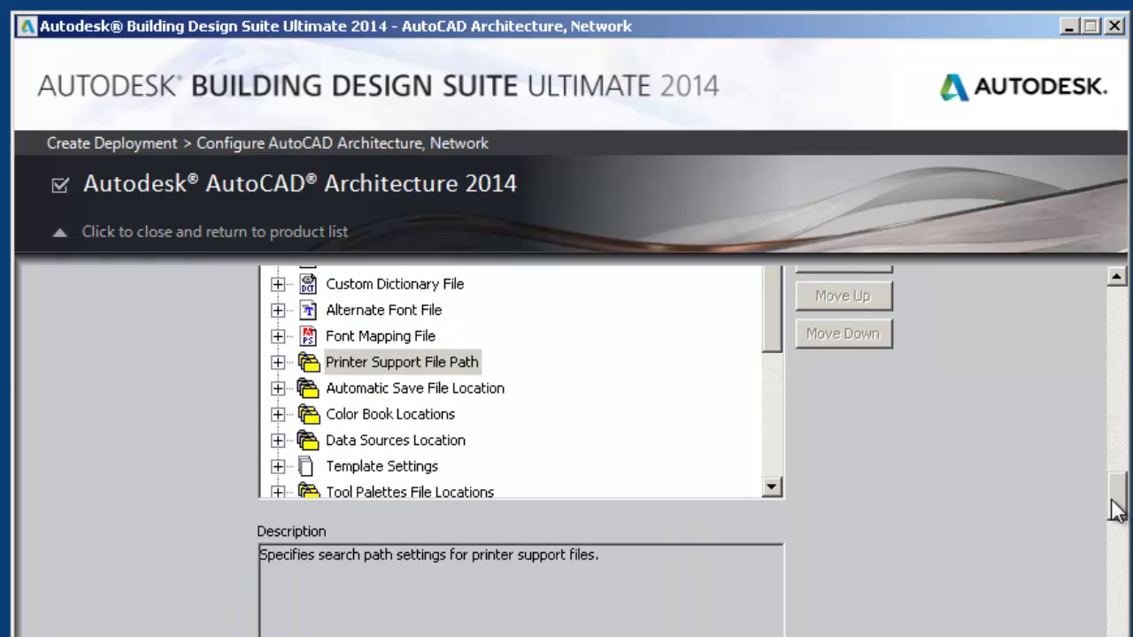
Expand Printer Support File Path with its configuration, description file and plot style table search paths
{"action": "left_click", "coordinate": [278, 362]}
{"action": "left_click", "coordinate": [307, 387]}
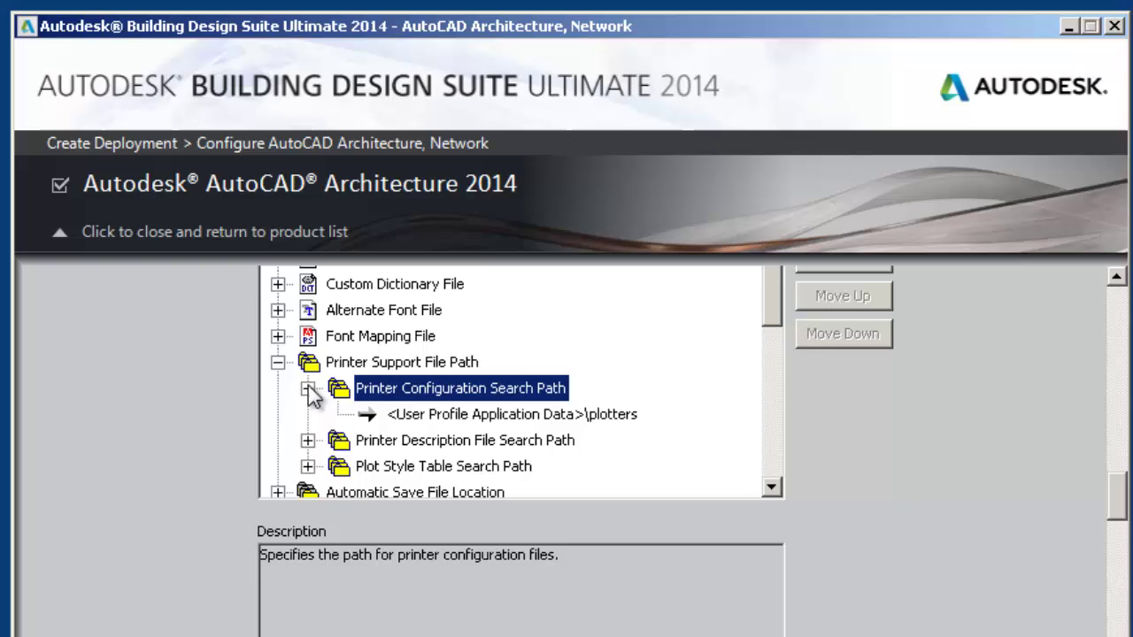
{"action": "left_click", "coordinate": [307, 440]}
{"action": "left_click", "coordinate": [307, 467]}
{"action": "scroll", "coordinate": [317, 483], "scroll_direction": "down", "scroll_amount": 1}
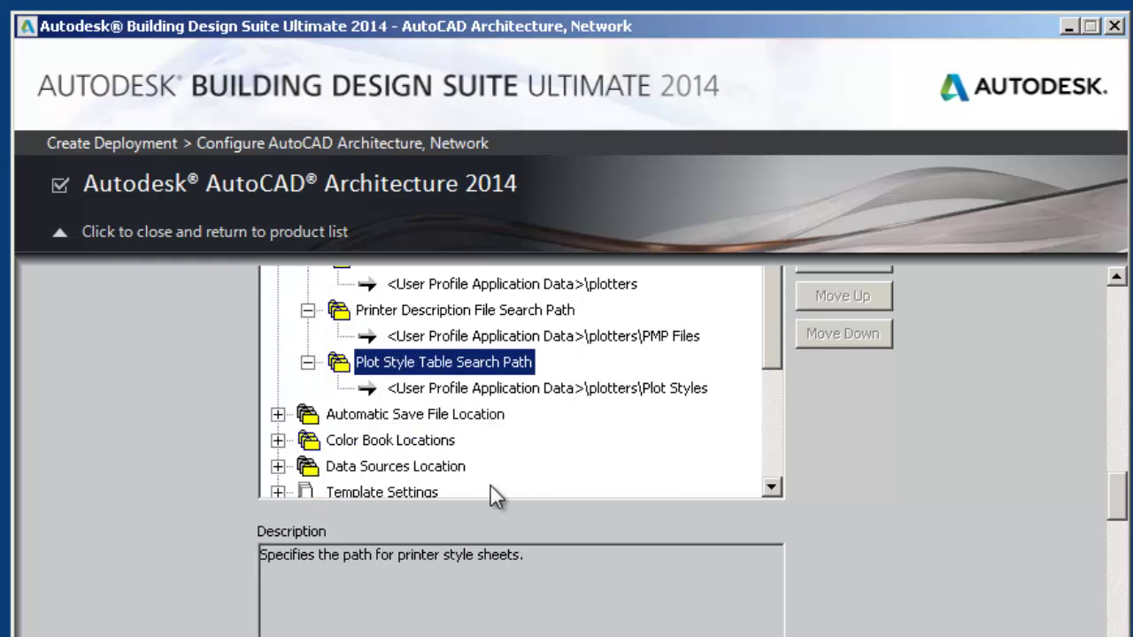
{"action": "left_click_drag", "start_coordinate": [1121, 513], "coordinate": [1122, 635]}
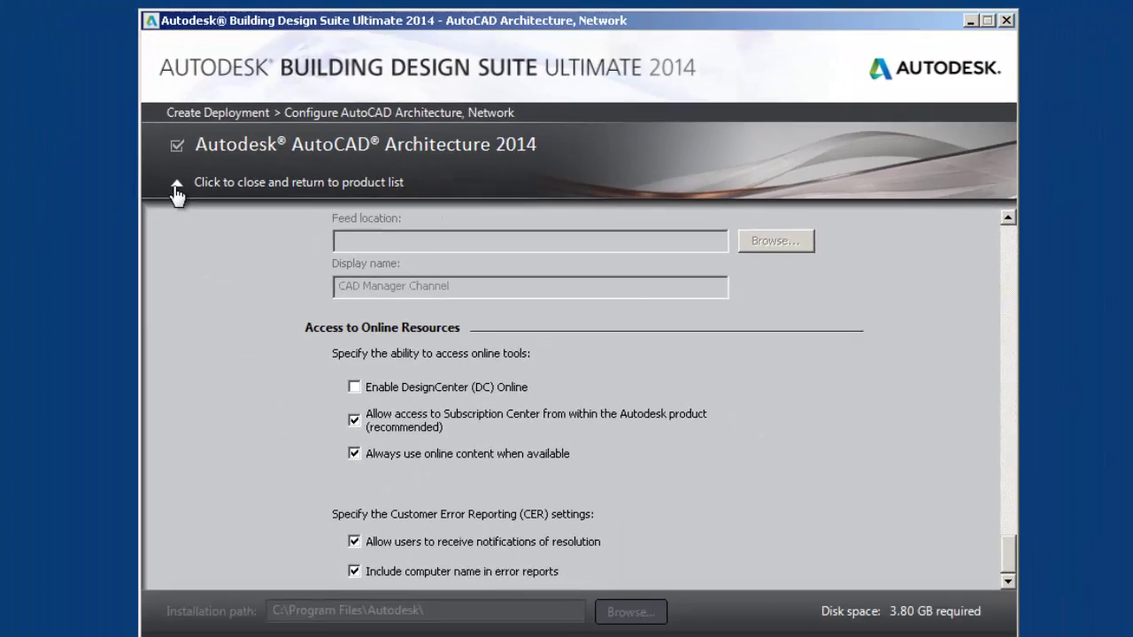
Return to the product list, create the AutoCAD Architecture deployment, and finish the wizard
{"action": "left_click", "coordinate": [59, 232]}
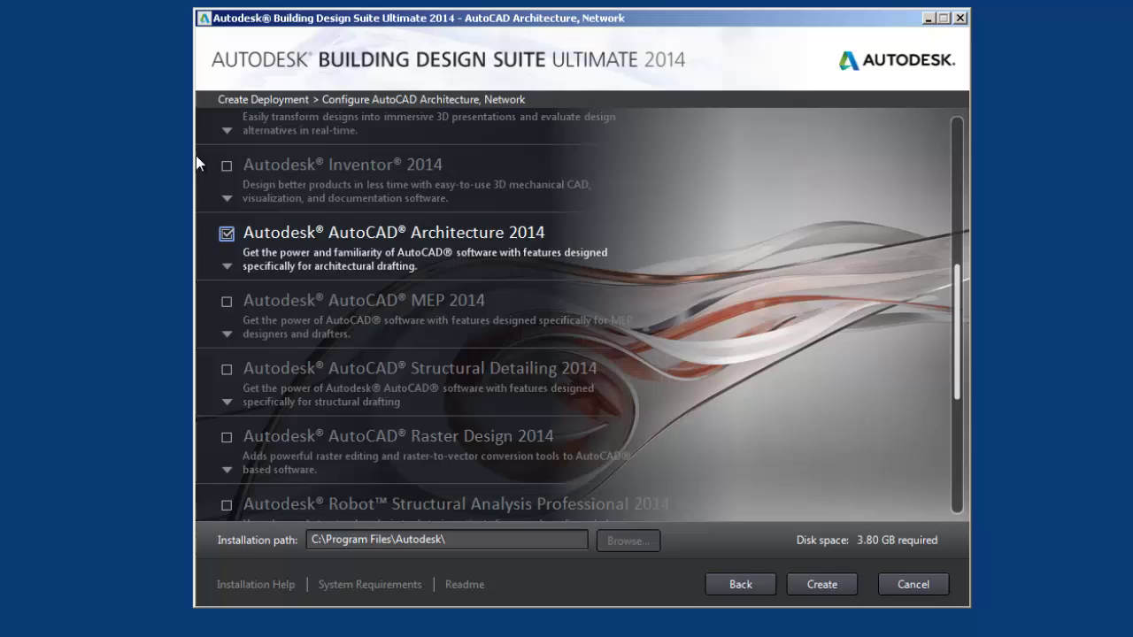
{"action": "left_click", "coordinate": [822, 584]}
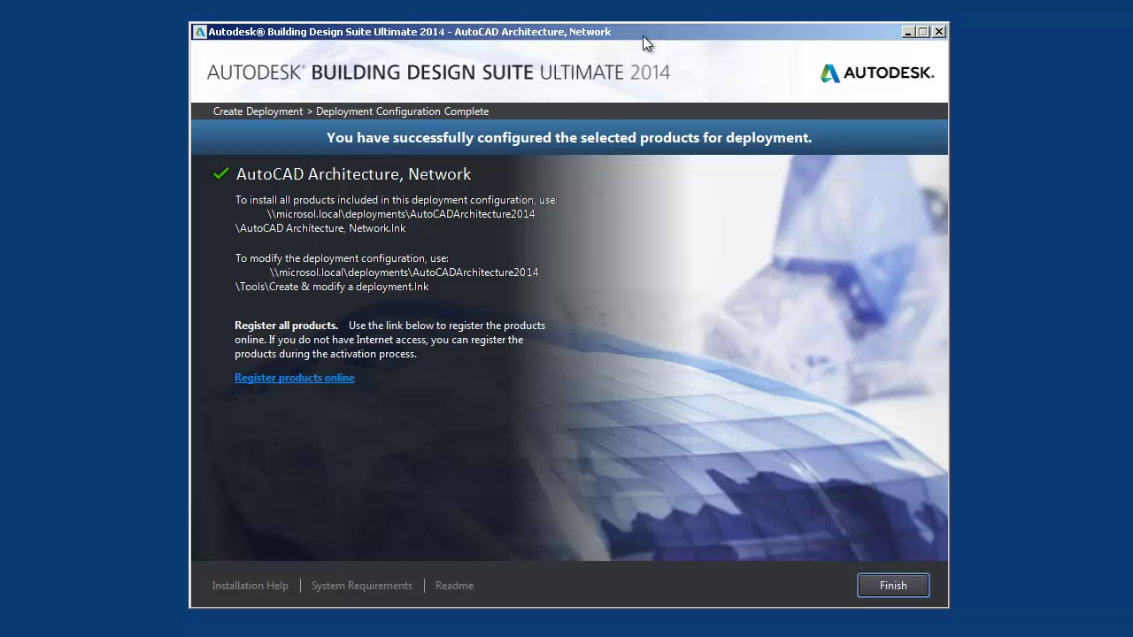
{"action": "left_click", "coordinate": [890, 586]}
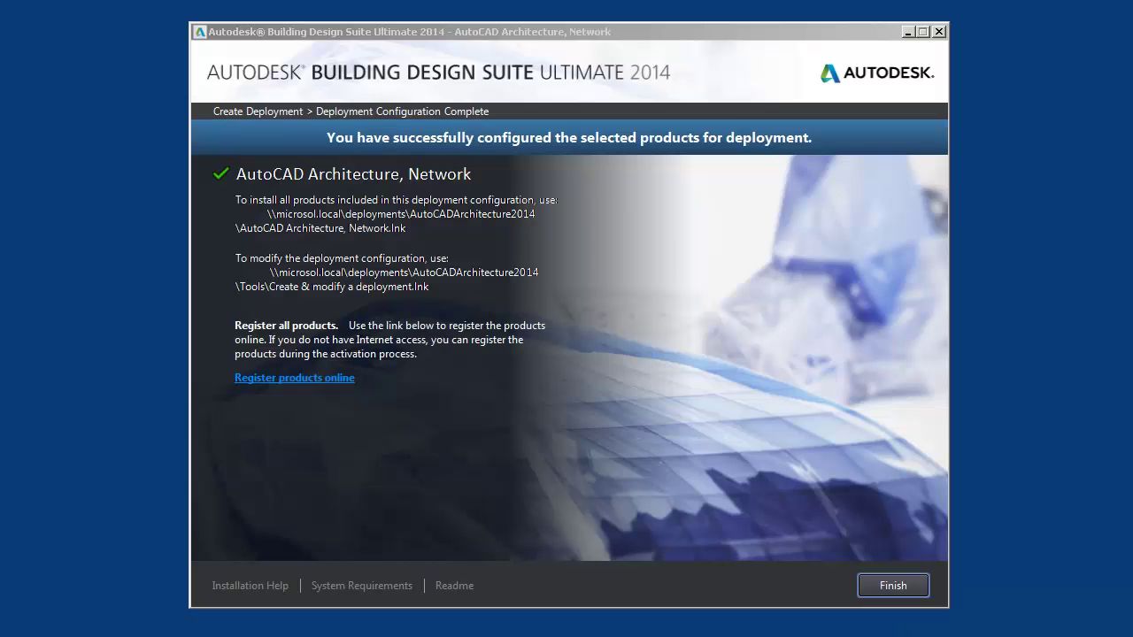
{"action": "left_click", "coordinate": [642, 37]}
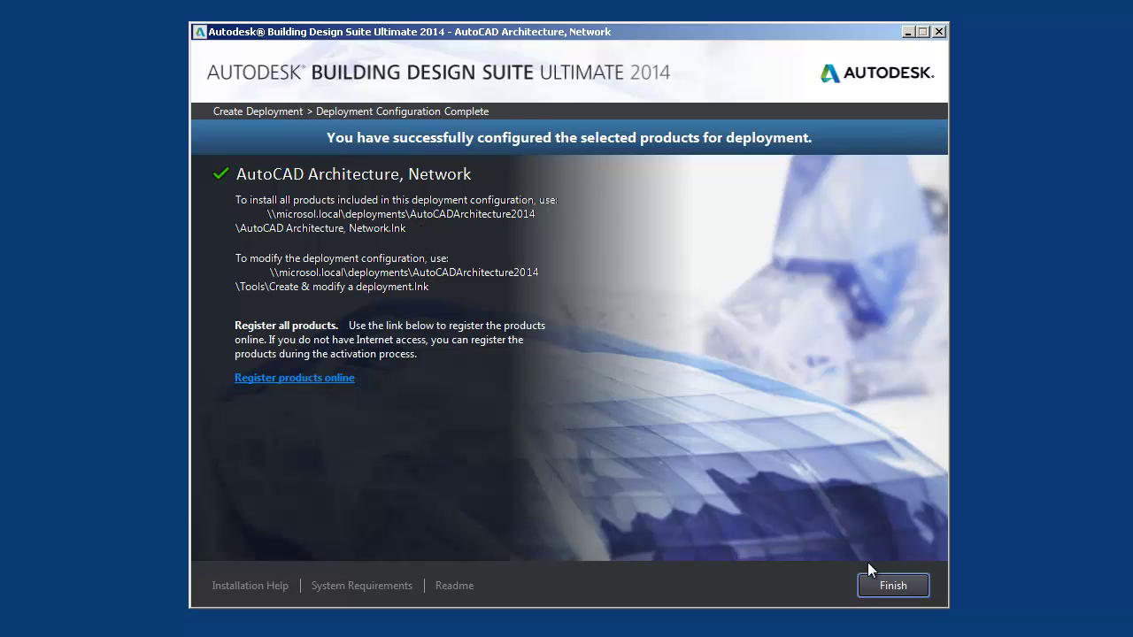
{"action": "left_click", "coordinate": [893, 586]}
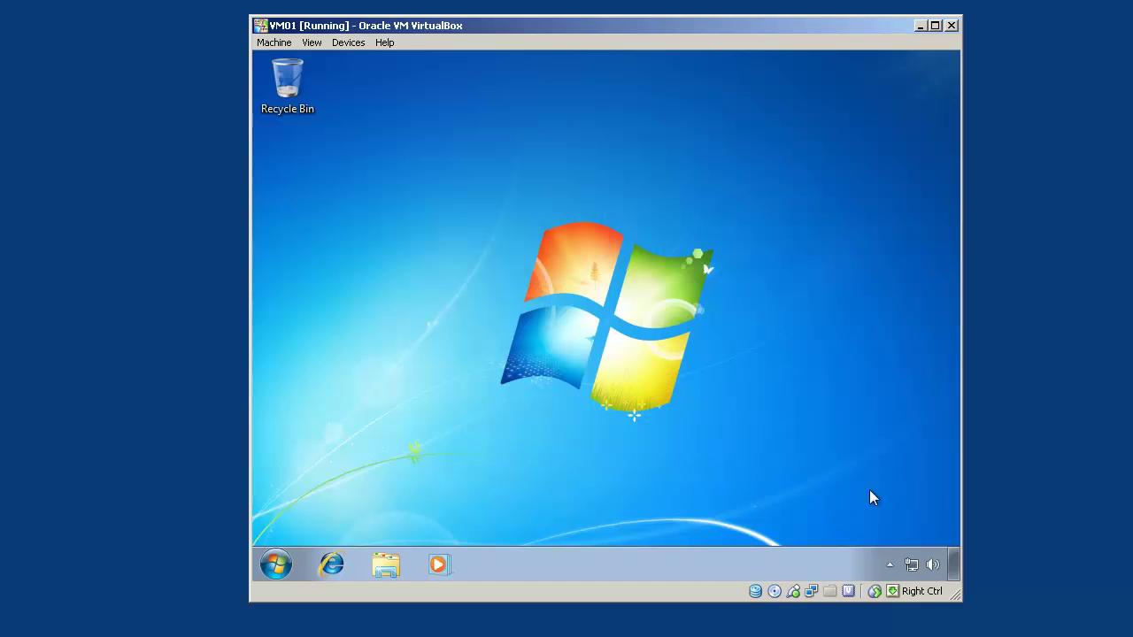
Go to \\microsof.local\deployments and run the AutoCAD Architecture, Network deployment in AutoCADArchitecture2014
{"action": "left_click", "coordinate": [384, 566]}
{"action": "left_click", "coordinate": [458, 92]}
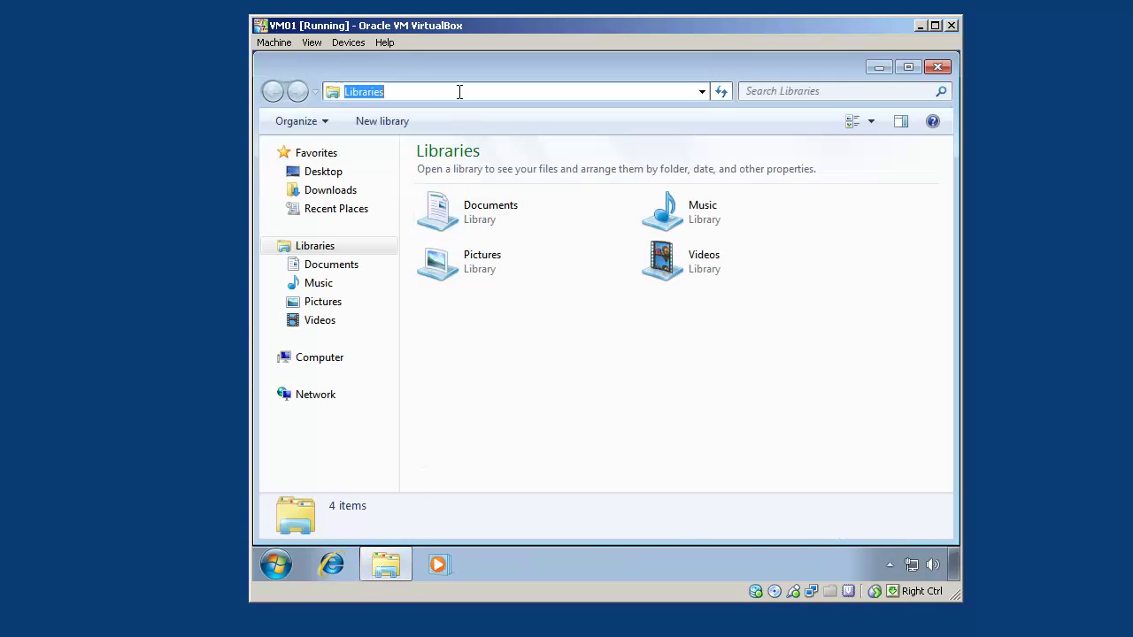
{"action": "type", "text": "\\\\mic"}
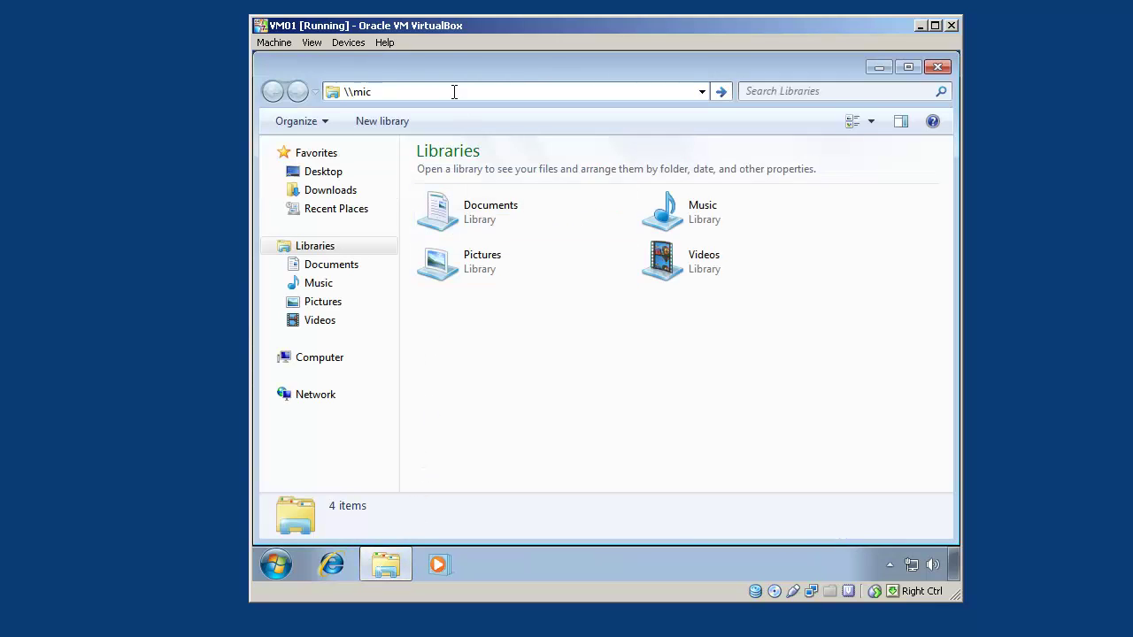
{"action": "type", "text": "rosof"}
{"action": "type", "text": ".local\\"}
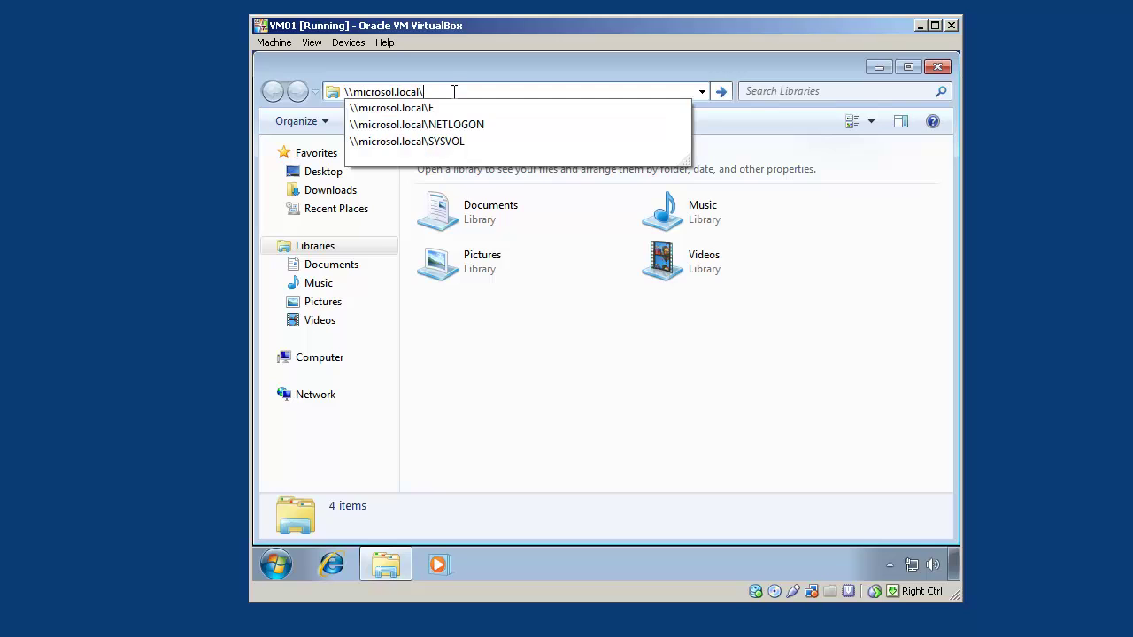
{"action": "type", "text": "deployments"}
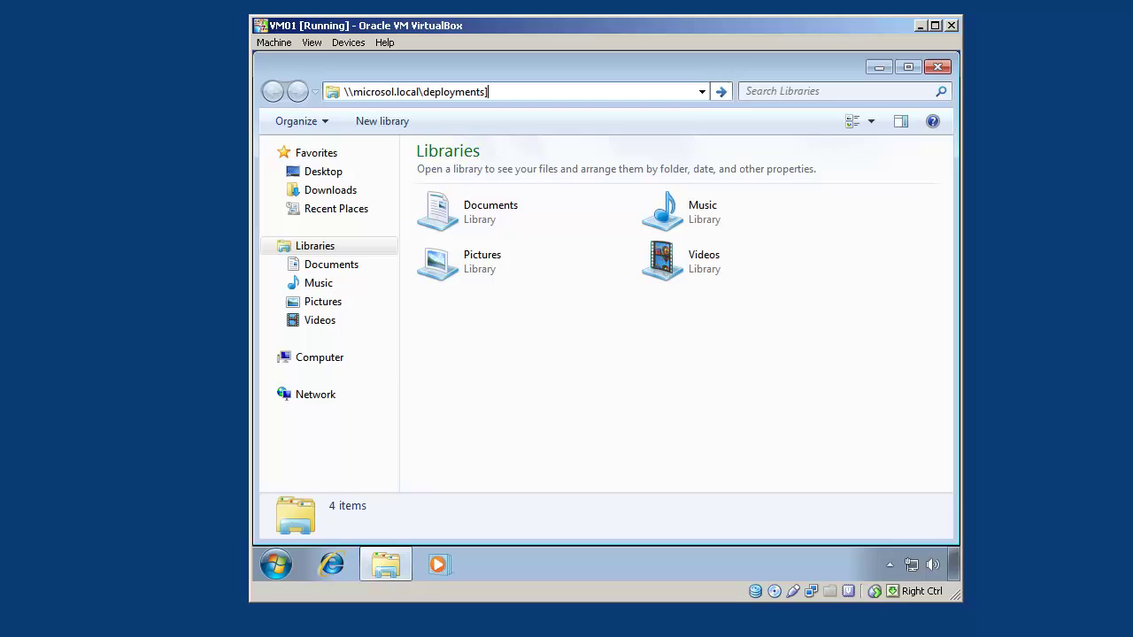
{"action": "type", "text": "\\"}
{"action": "key", "text": "Return"}
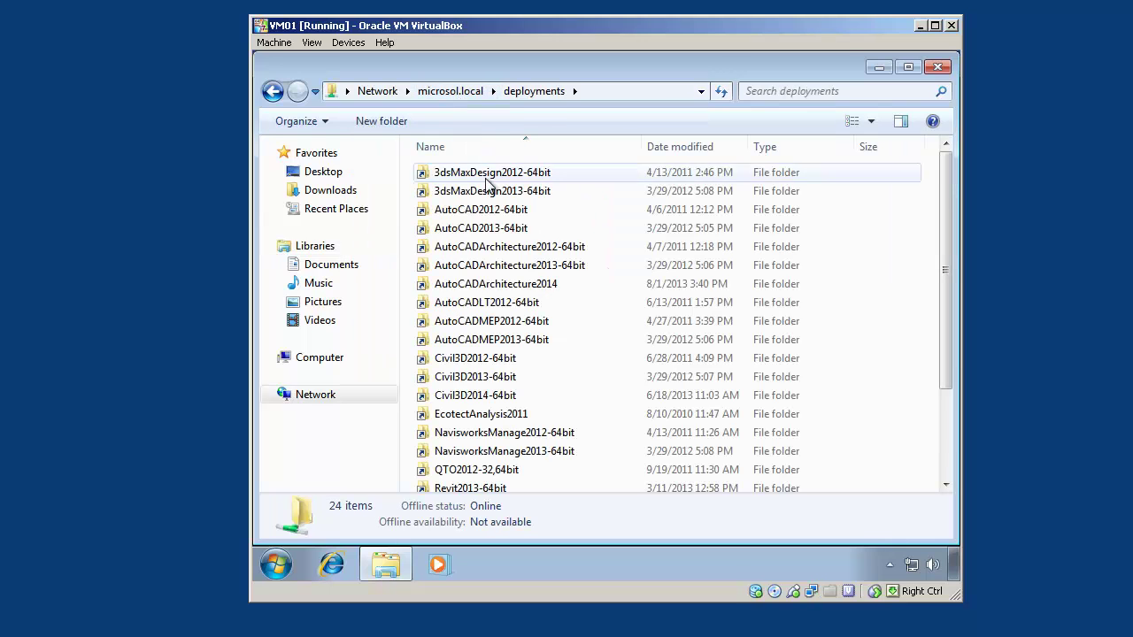
{"action": "double_click", "coordinate": [506, 283]}
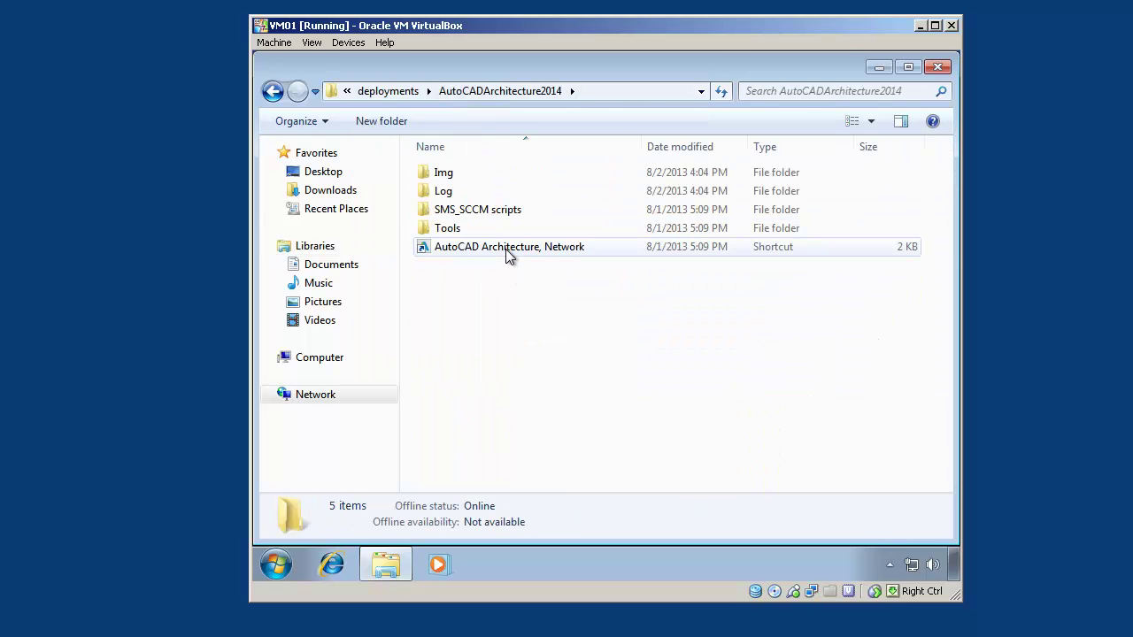
{"action": "double_click", "coordinate": [509, 250]}
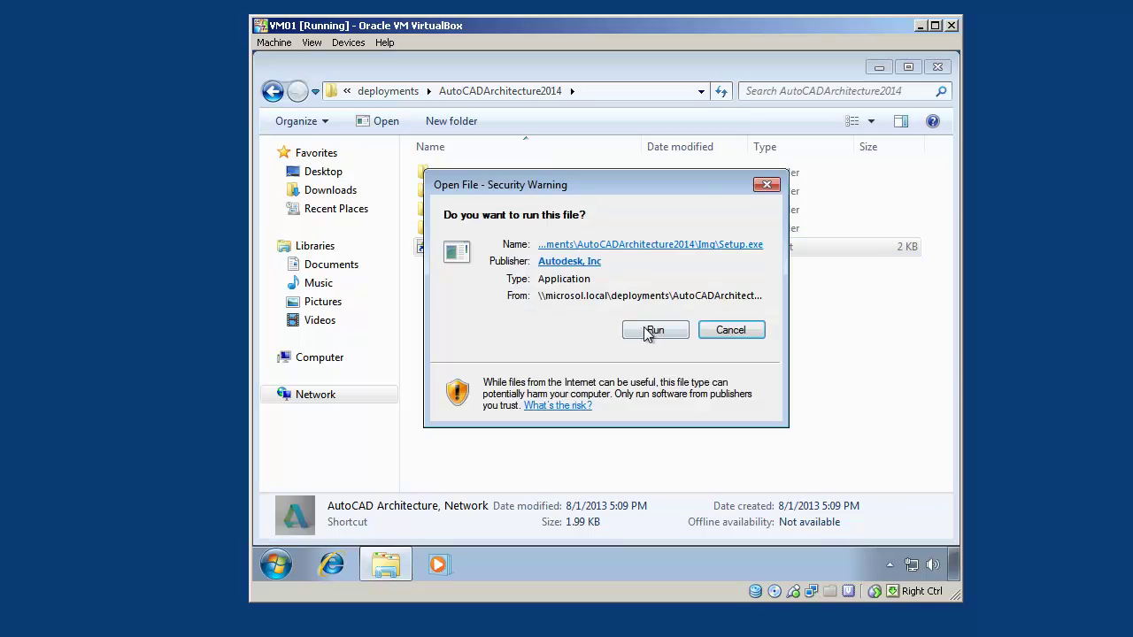
{"action": "left_click", "coordinate": [653, 330]}
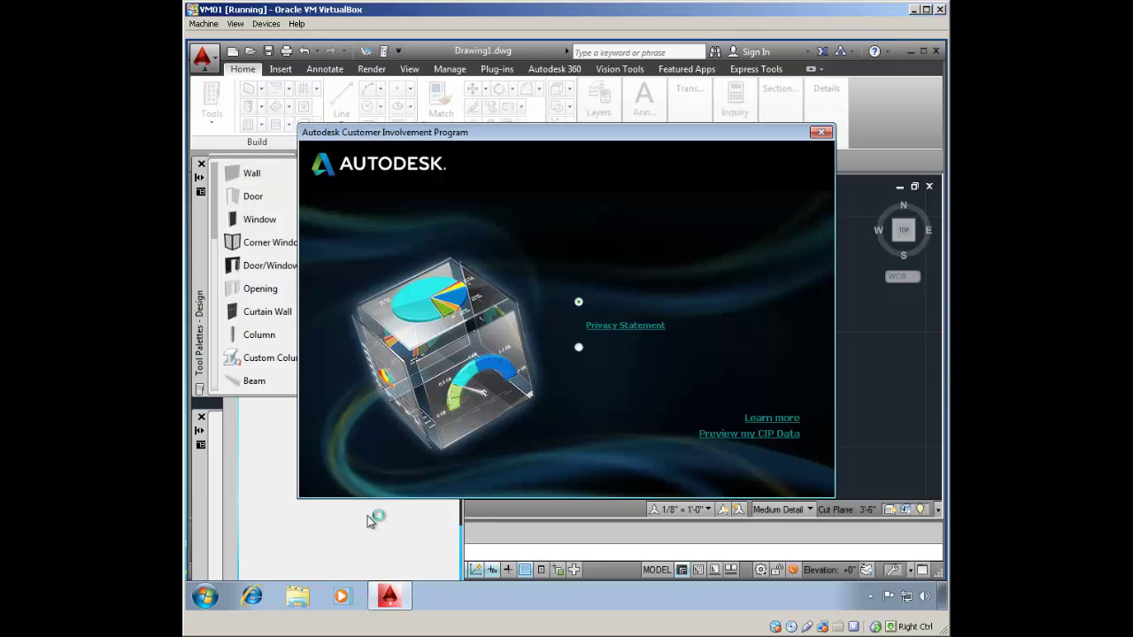
Choose 'I do not want to join the program at this time' and confirm with OK
{"action": "left_click", "coordinate": [580, 348]}
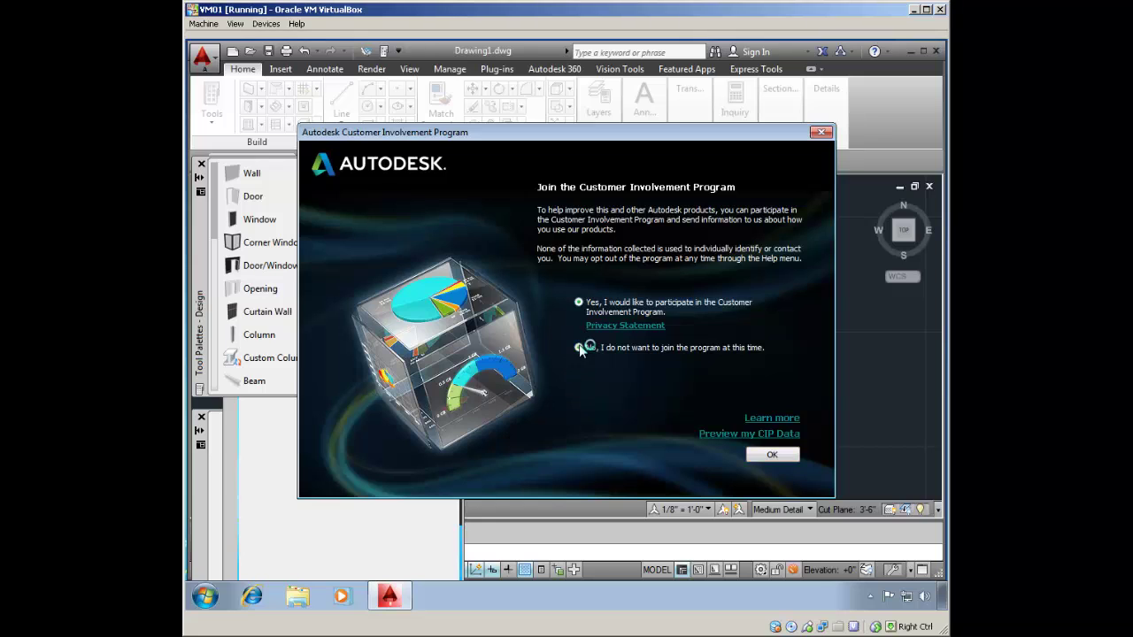
{"action": "left_click", "coordinate": [771, 455]}
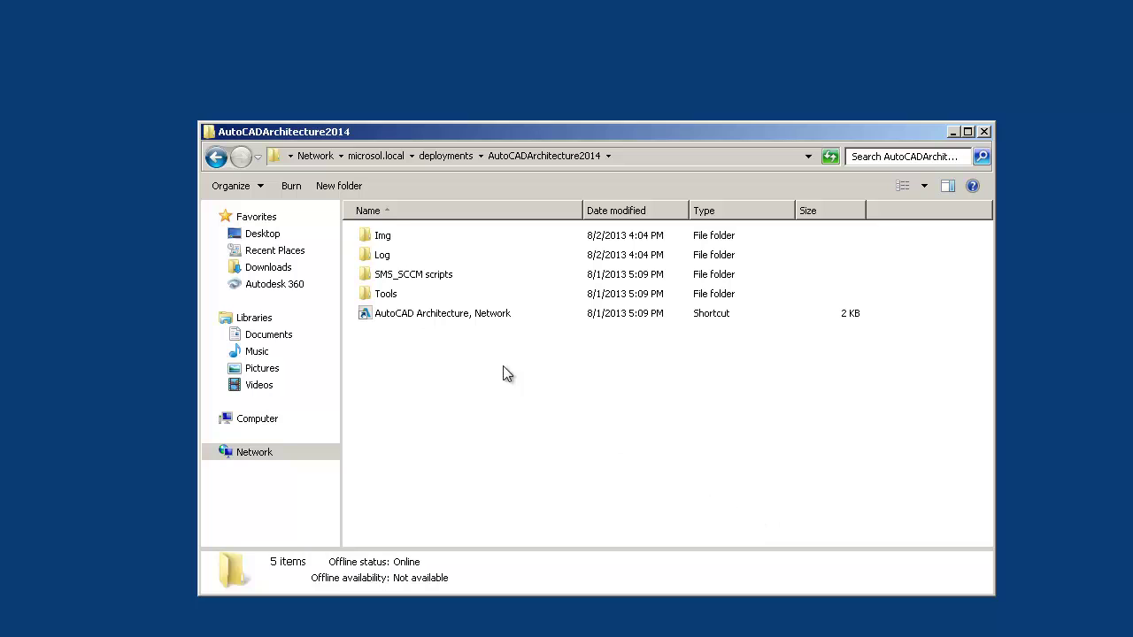
Run 'Create & modify a deployment' from the Tools folder, allowing it past the security warning
{"action": "double_click", "coordinate": [387, 294]}
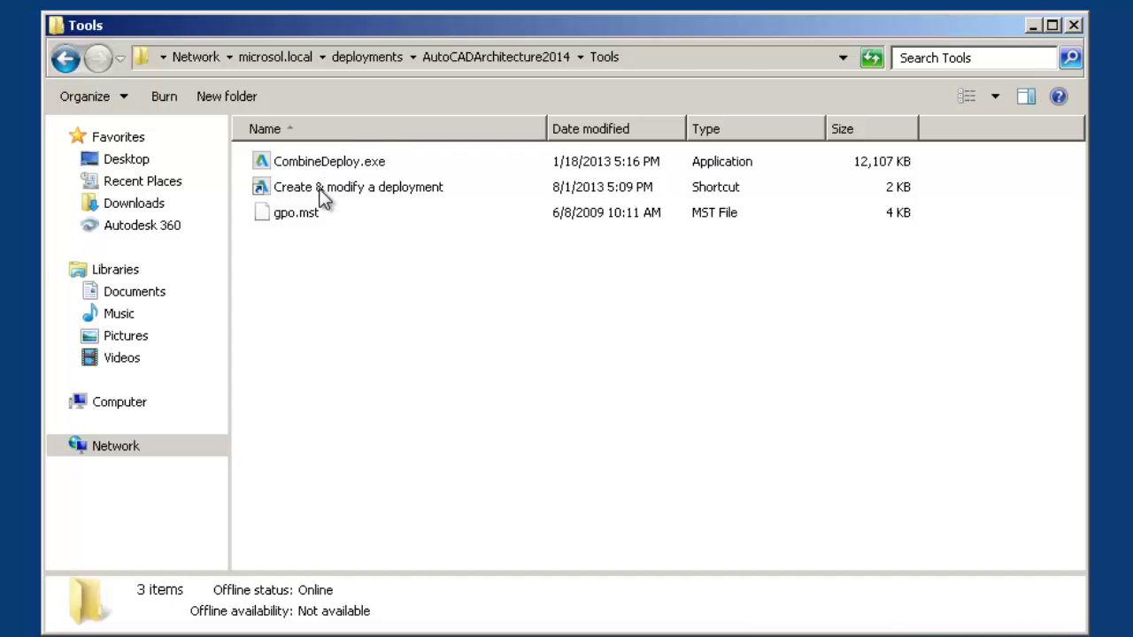
{"action": "double_click", "coordinate": [323, 197]}
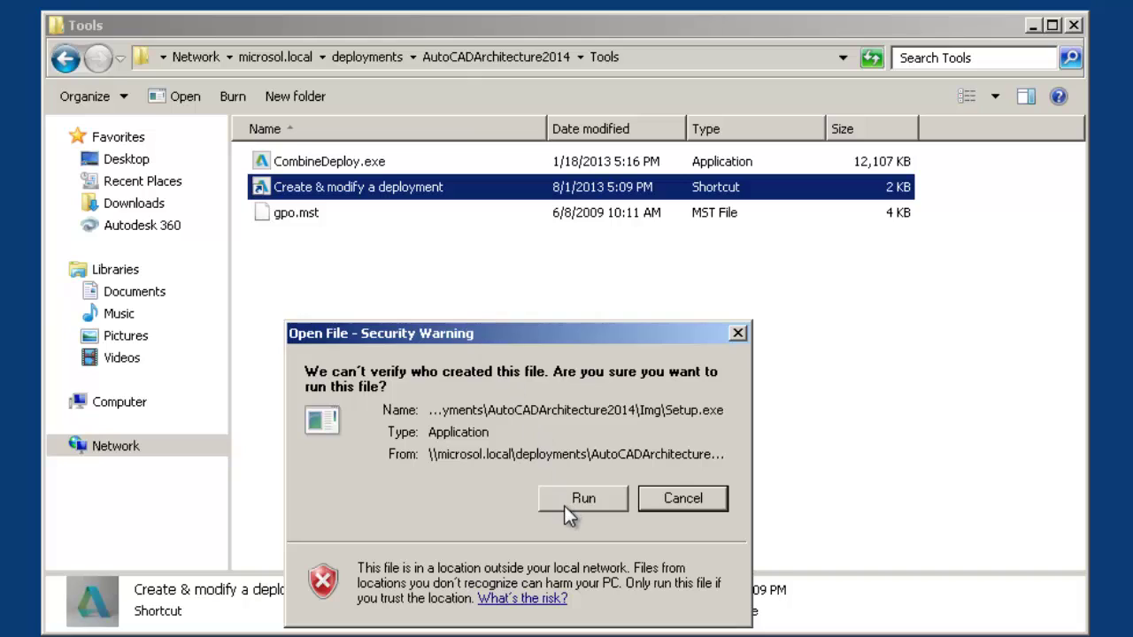
{"action": "left_click", "coordinate": [569, 501]}
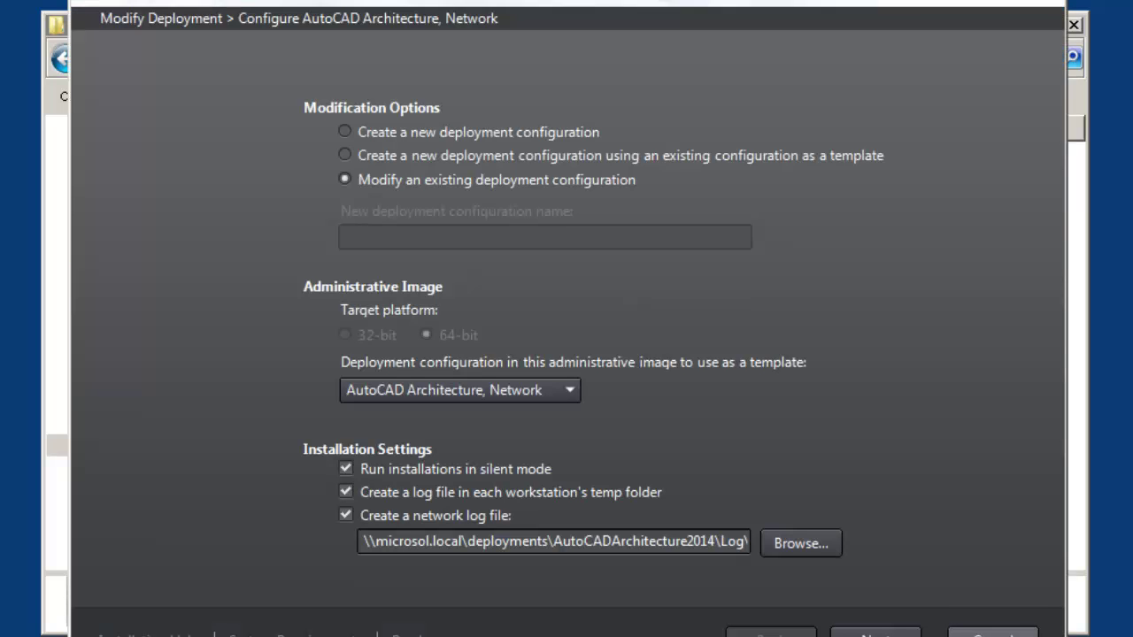
Select 'Modify an existing deployment configuration'
{"action": "left_click", "coordinate": [502, 181]}
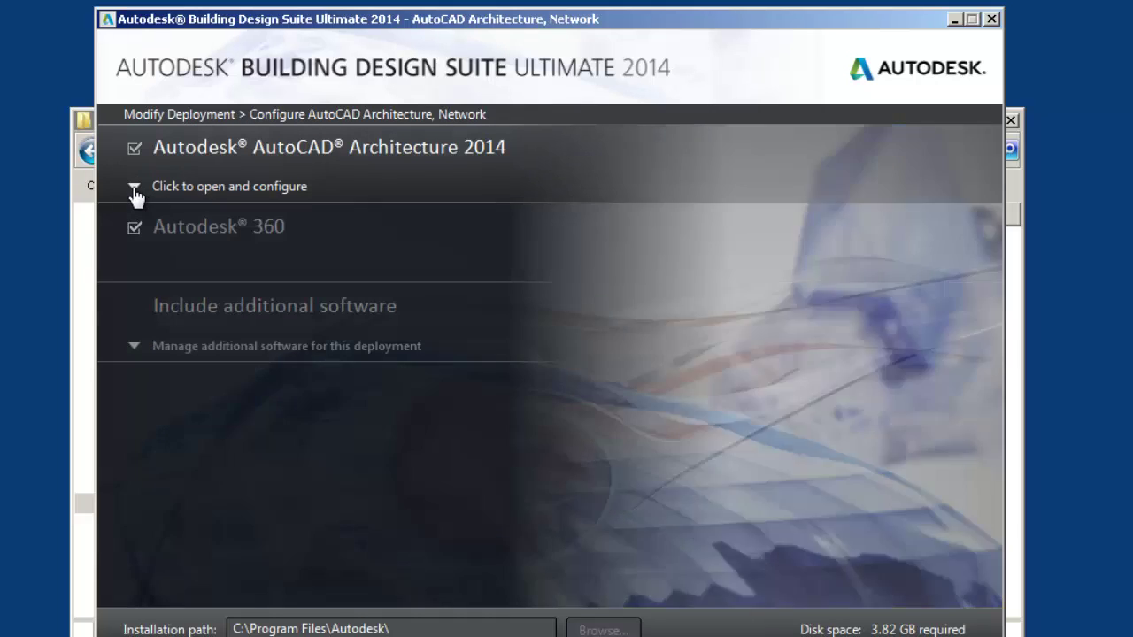
Open AutoCAD Architecture 2014's configuration, scroll to Configurable Folders, and bring the Tools Explorer window forward
{"action": "left_click", "coordinate": [133, 188]}
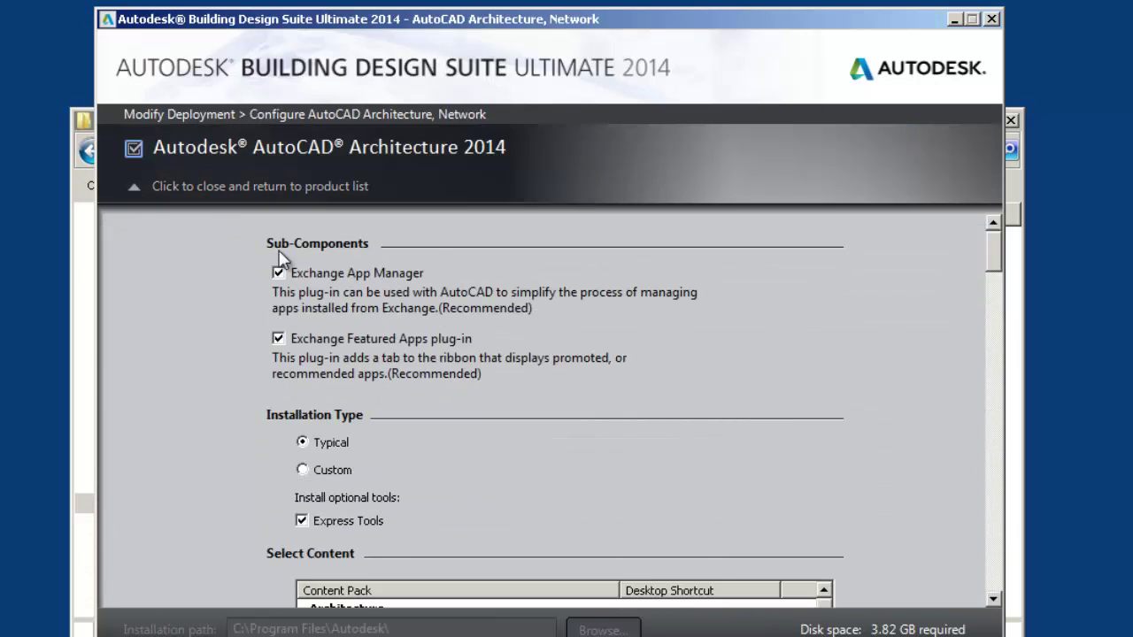
{"action": "left_click_drag", "start_coordinate": [994, 260], "coordinate": [995, 334]}
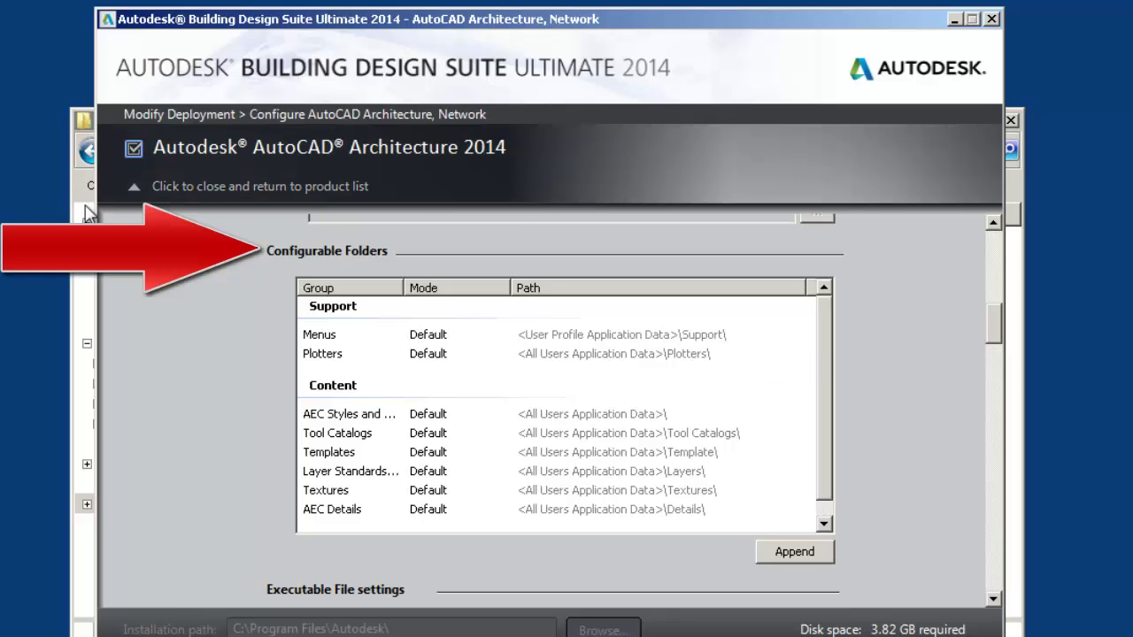
{"action": "left_click", "coordinate": [84, 120]}
Move the Explorer window aside and browse to the \\ARGONDC2 server's shares
{"action": "left_click", "coordinate": [114, 159]}
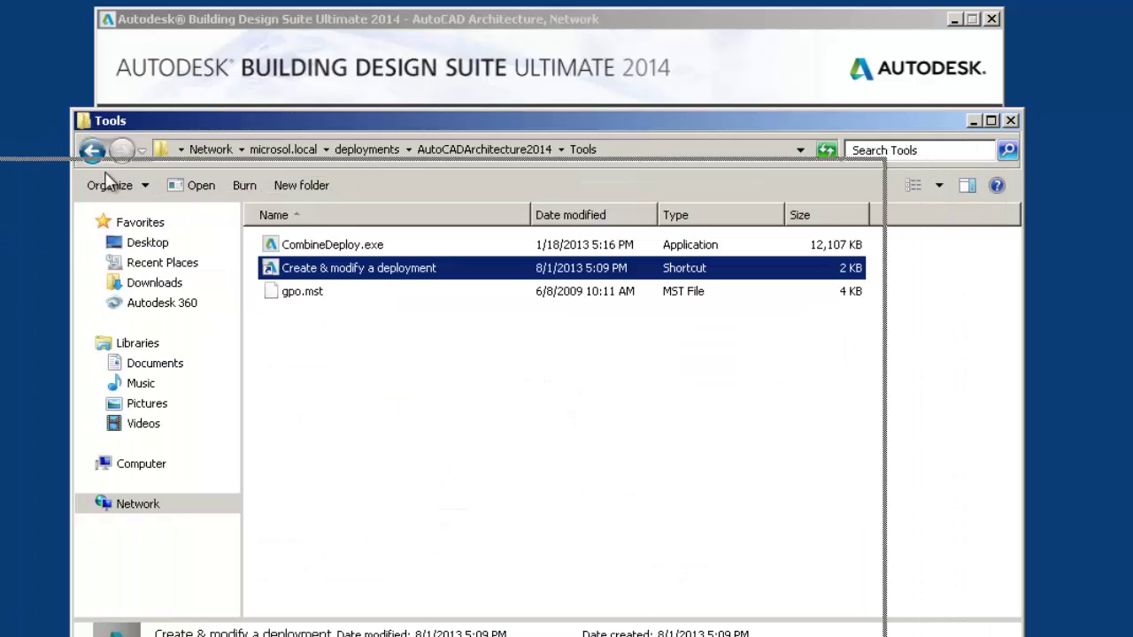
{"action": "left_click", "coordinate": [19, 163]}
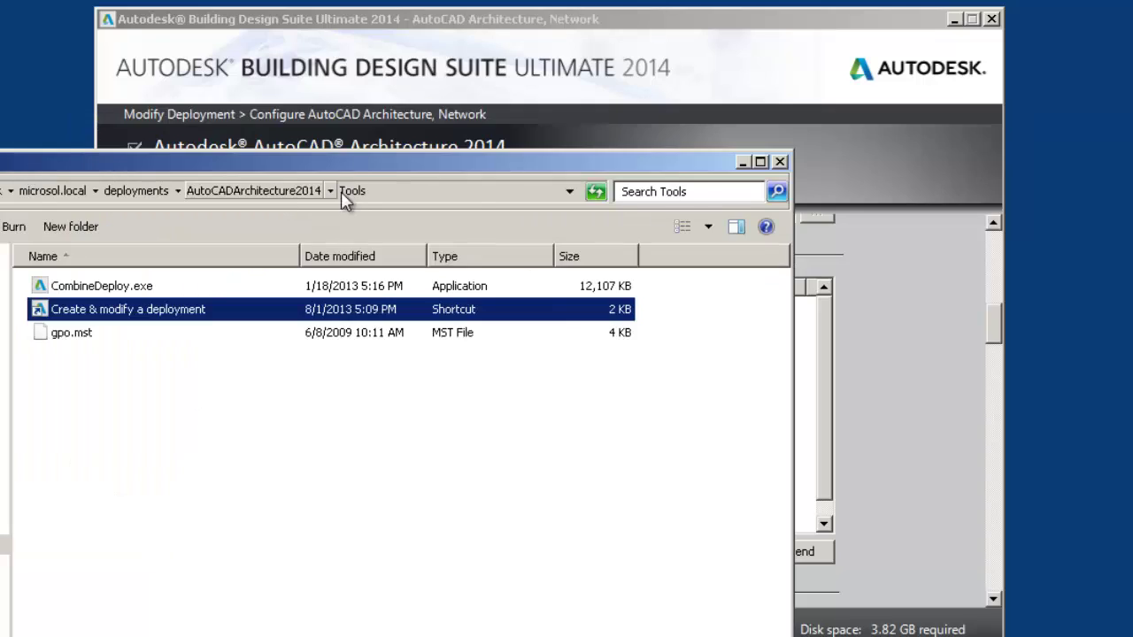
{"action": "left_click", "coordinate": [310, 192]}
{"action": "left_click", "coordinate": [410, 195]}
{"action": "type", "text": "\\\\"}
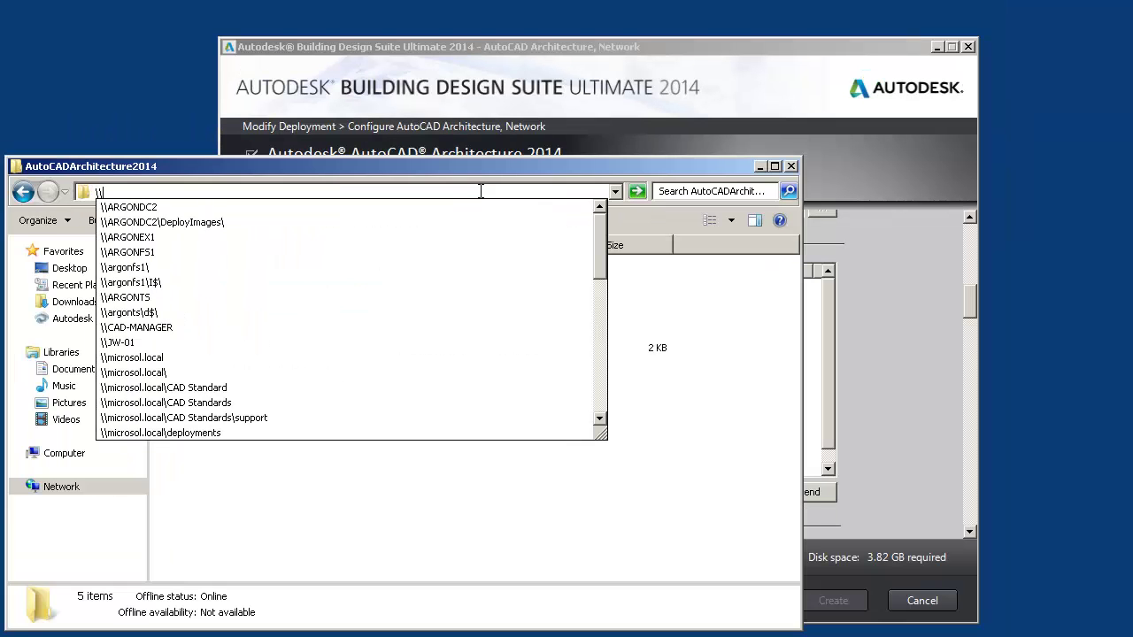
{"action": "key", "text": "Down"}
{"action": "key", "text": "Return"}
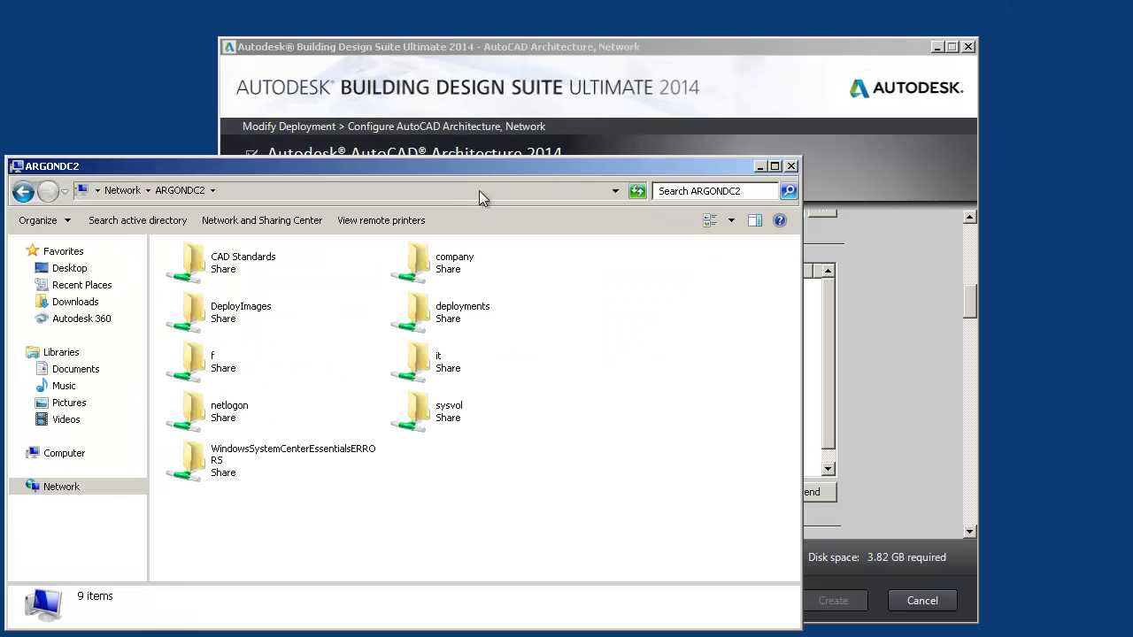
Open CAD Standards > Plotters and copy the folder's path from the address bar
{"action": "double_click", "coordinate": [223, 270]}
{"action": "double_click", "coordinate": [210, 265]}
{"action": "left_click", "coordinate": [413, 192]}
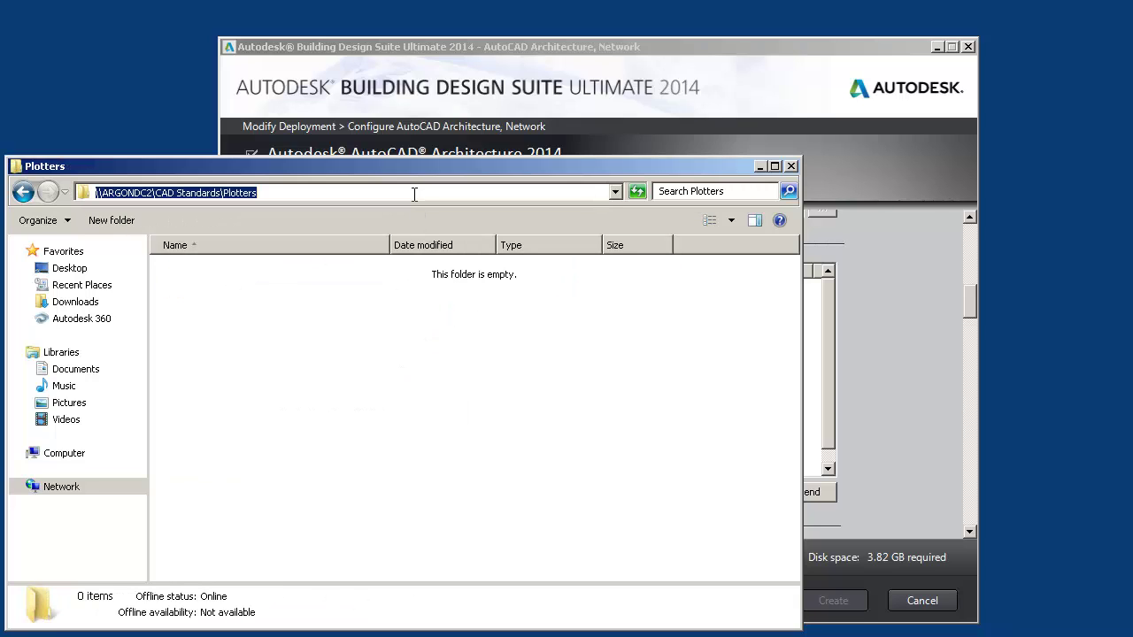
{"action": "right_click", "coordinate": [227, 192]}
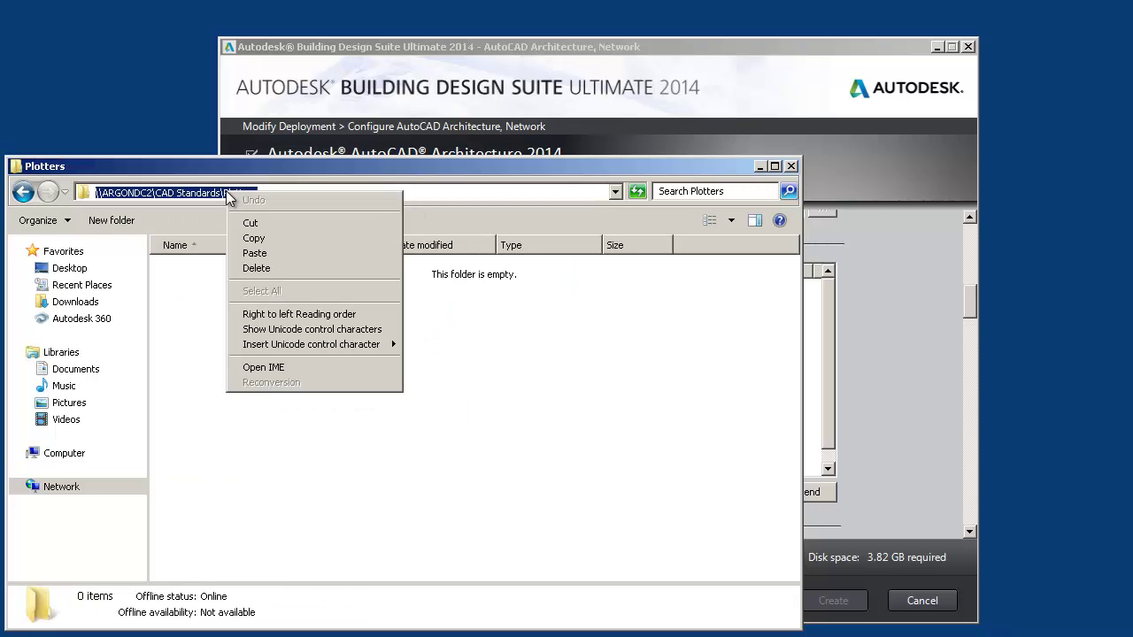
{"action": "left_click", "coordinate": [249, 237]}
{"action": "left_click", "coordinate": [807, 352]}
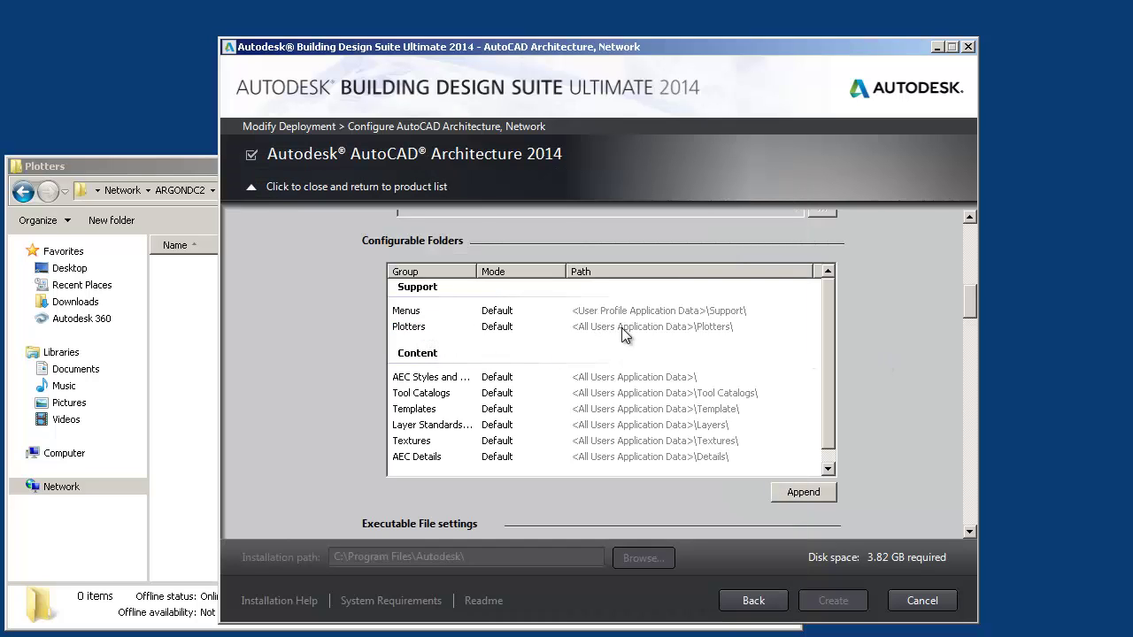
Set the Plotters folder mode to Shared and its path to \\ARGONDC2\CAD Standards\Plotters\
{"action": "left_click", "coordinate": [513, 327]}
{"action": "left_click", "coordinate": [513, 329]}
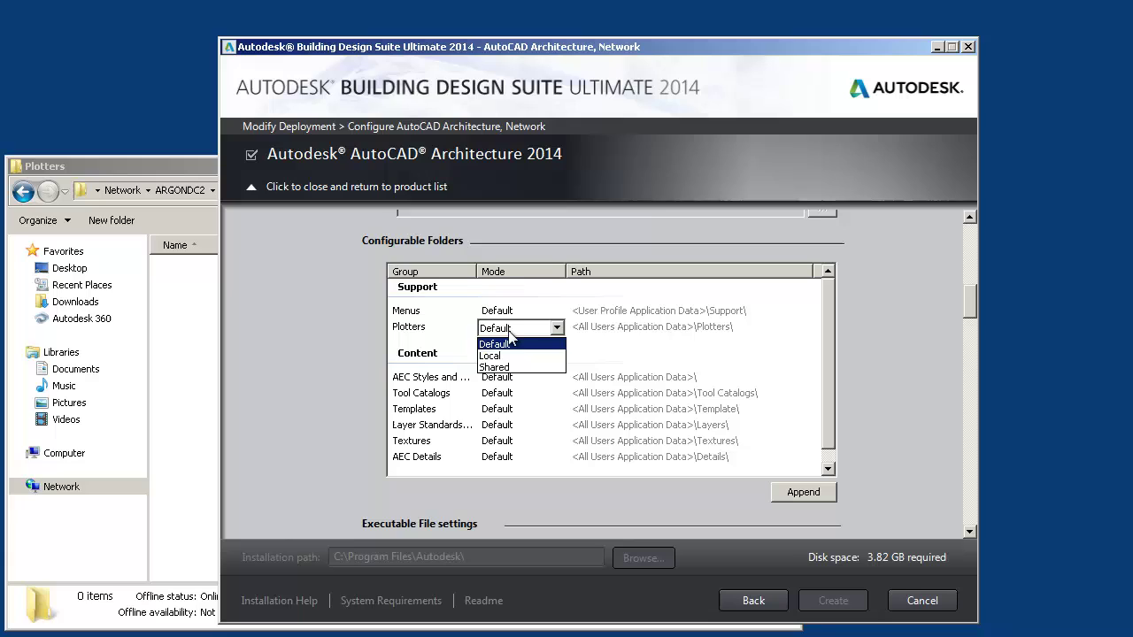
{"action": "left_click", "coordinate": [513, 367]}
{"action": "left_click", "coordinate": [623, 327]}
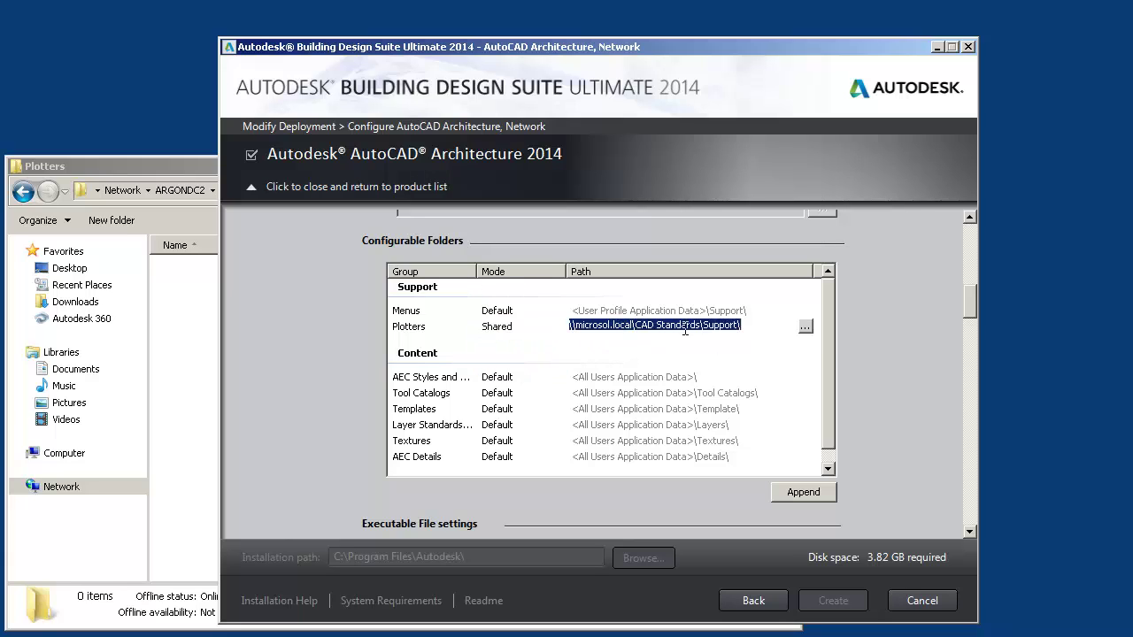
{"action": "key", "text": "ctrl+v"}
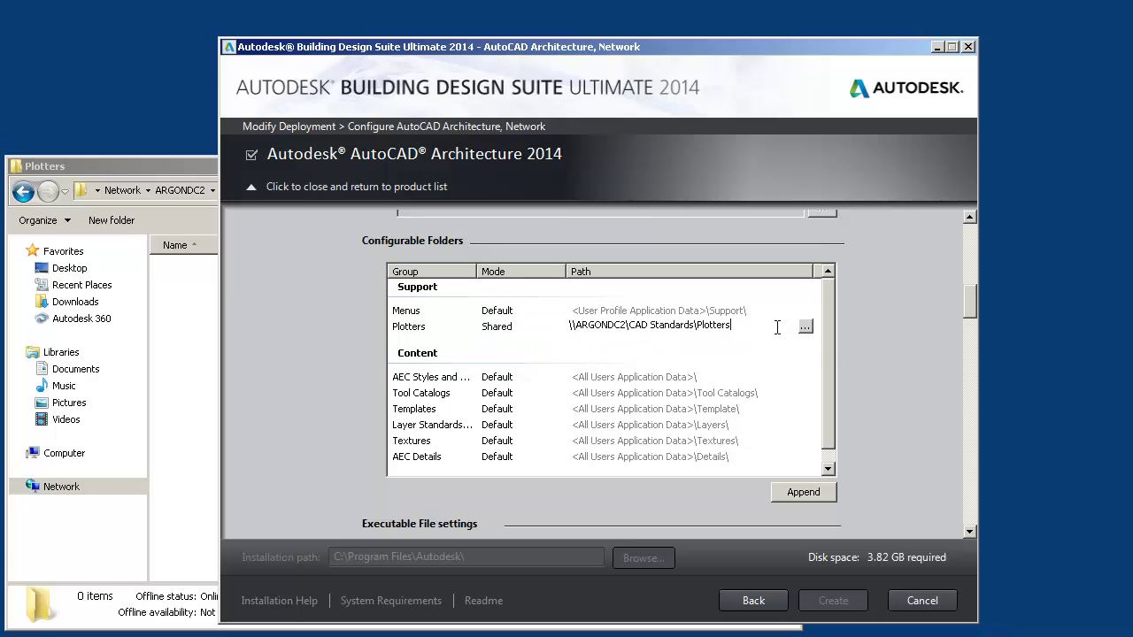
{"action": "key", "text": "Return"}
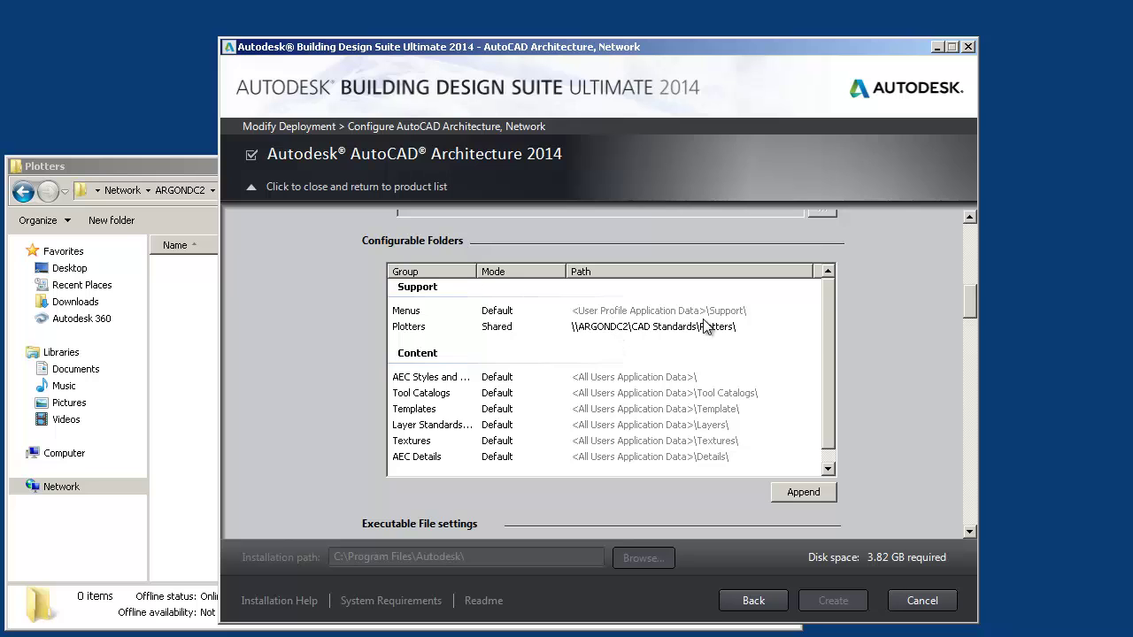
{"action": "scroll", "coordinate": [825, 332], "scroll_direction": "down", "scroll_amount": 1}
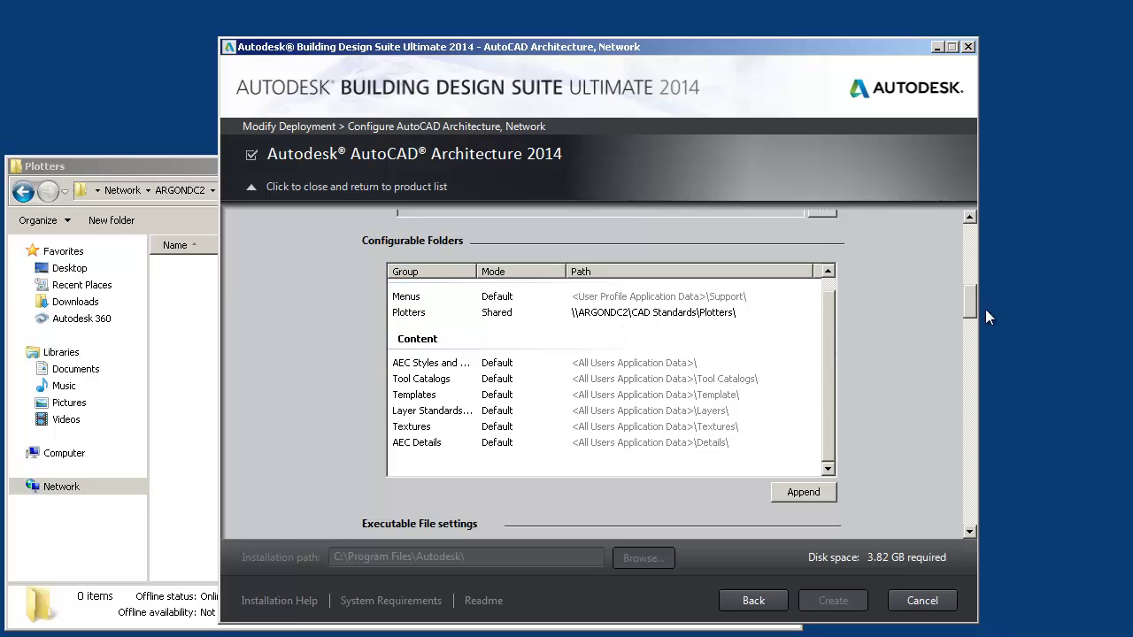
{"action": "scroll", "coordinate": [971, 298], "scroll_direction": "down", "scroll_amount": 1}
{"action": "mouse_move", "coordinate": [971, 299]}
{"action": "left_mouse_down"}
{"action": "mouse_move", "coordinate": [972, 356]}
{"action": "mouse_move", "coordinate": [971, 346]}
{"action": "left_mouse_up"}
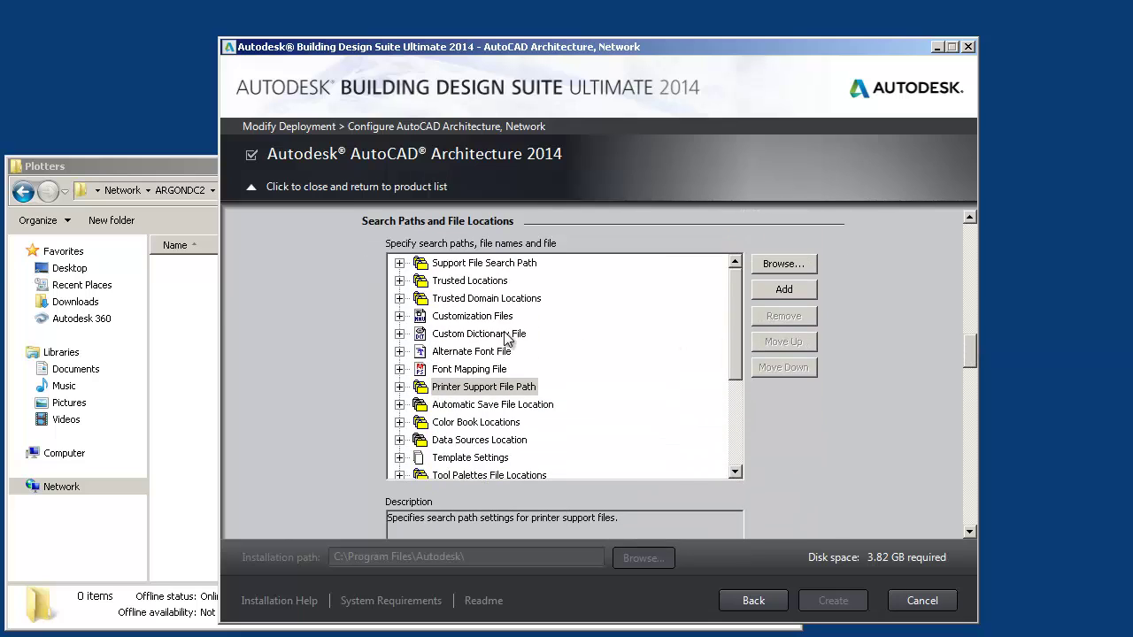
Expand the printer support, configuration, description, plot style and support file search path nodes
{"action": "double_click", "coordinate": [420, 390]}
{"action": "double_click", "coordinate": [422, 405]}
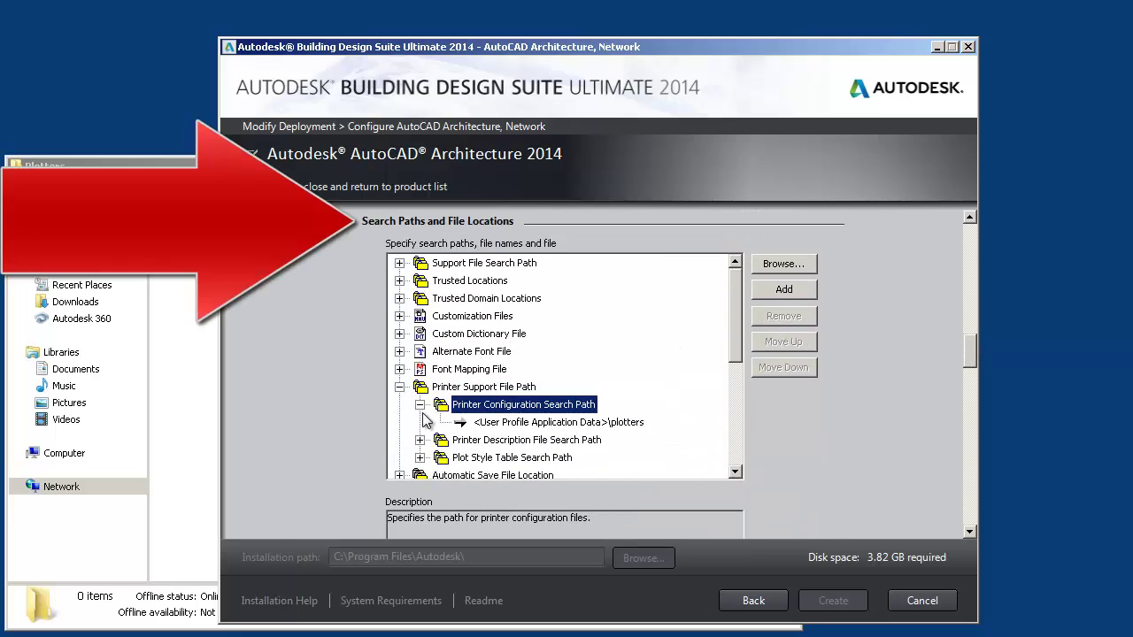
{"action": "double_click", "coordinate": [431, 440]}
{"action": "scroll", "coordinate": [431, 442], "scroll_direction": "down", "scroll_amount": 1}
{"action": "double_click", "coordinate": [428, 424]}
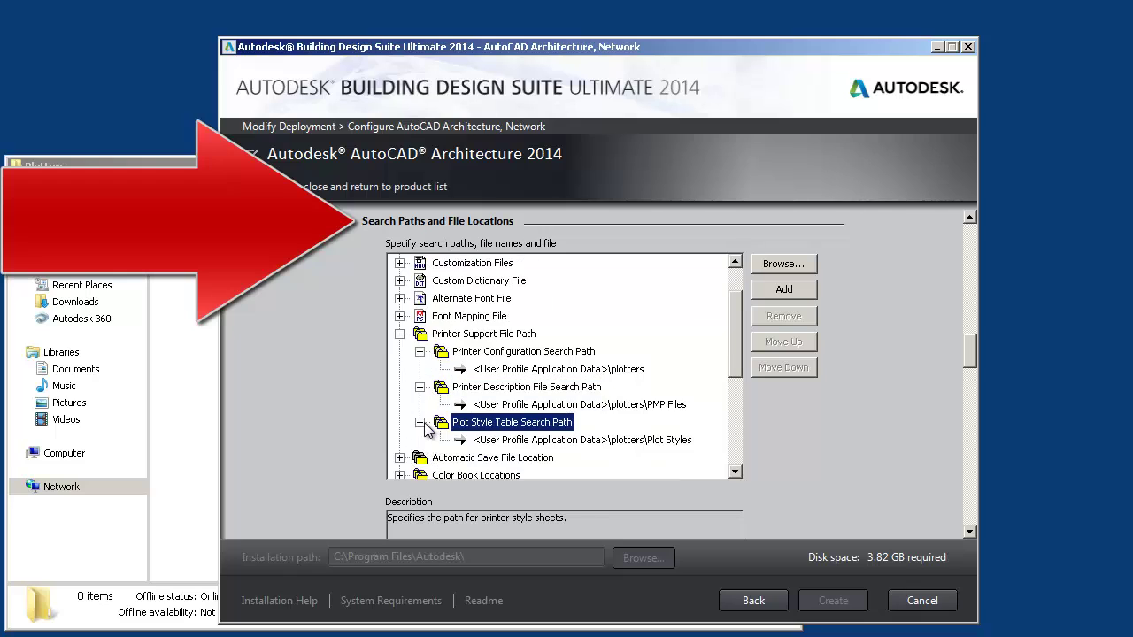
{"action": "scroll", "coordinate": [424, 428], "scroll_direction": "up", "scroll_amount": 1}
{"action": "double_click", "coordinate": [418, 265]}
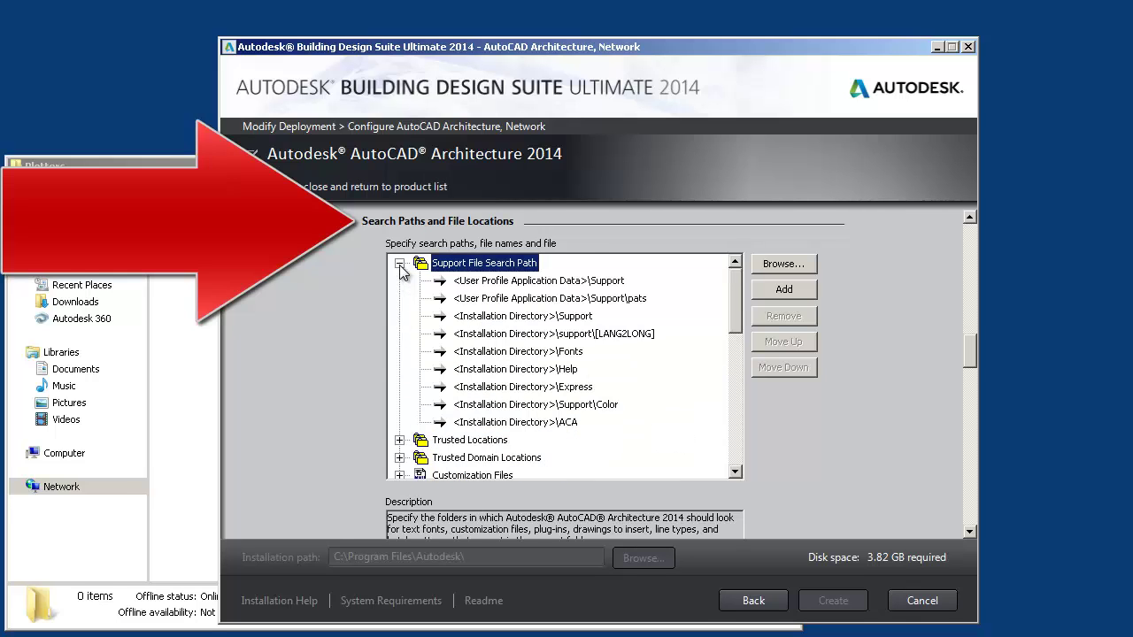
Copy the network path of the shared CAD Standards Support folder from Explorer
{"action": "left_click", "coordinate": [204, 182]}
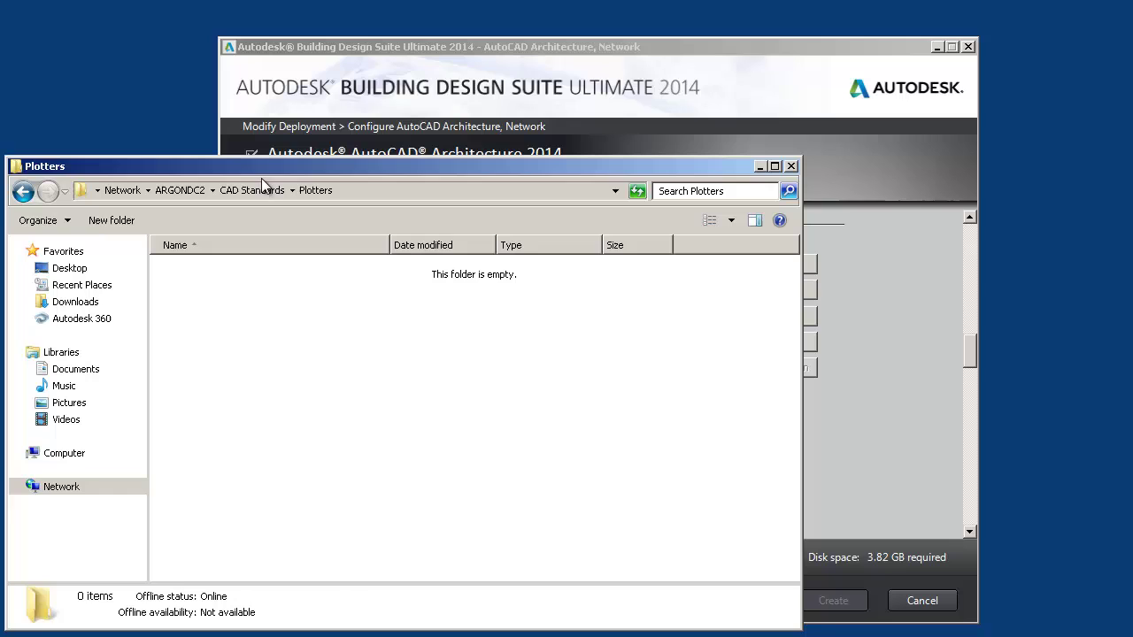
{"action": "left_click", "coordinate": [275, 189]}
{"action": "double_click", "coordinate": [215, 290]}
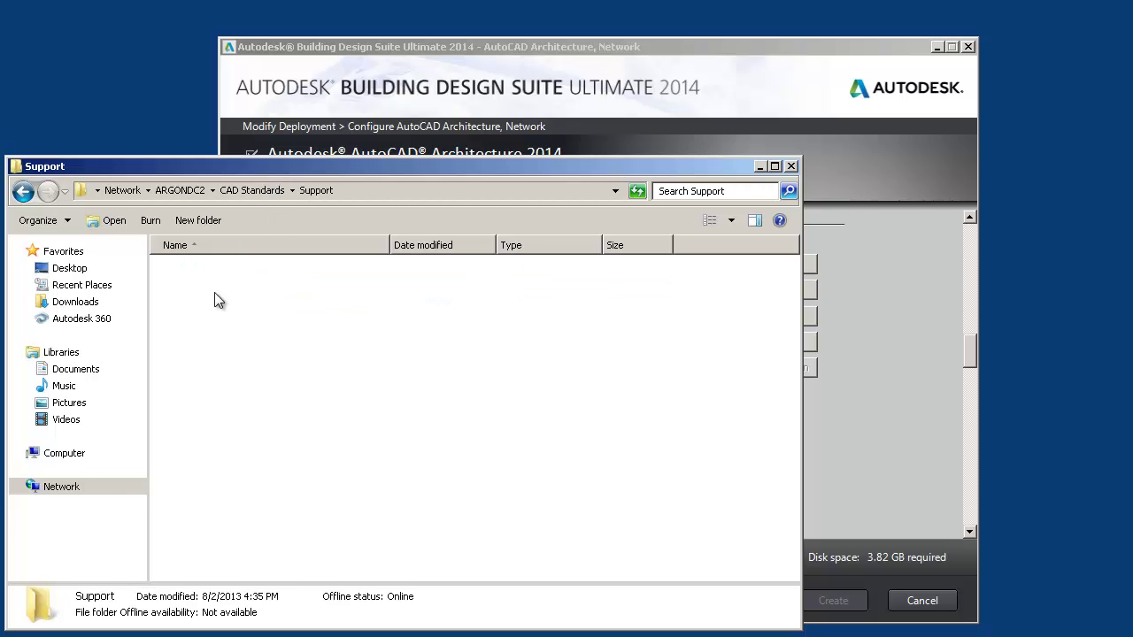
{"action": "left_click", "coordinate": [358, 197]}
{"action": "left_click", "coordinate": [860, 247]}
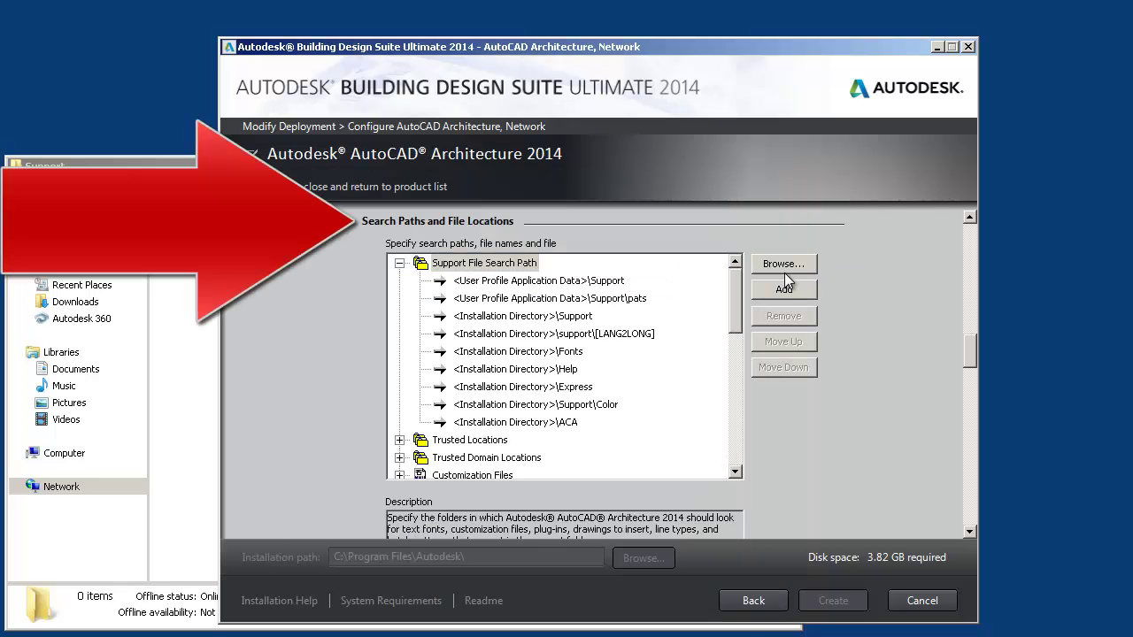
Add \\ARGONDC2\CAD Standards\Support to the support search path and move it to the top
{"action": "left_click", "coordinate": [760, 293]}
{"action": "key", "text": "ctrl+v"}
{"action": "left_click", "coordinate": [706, 437]}
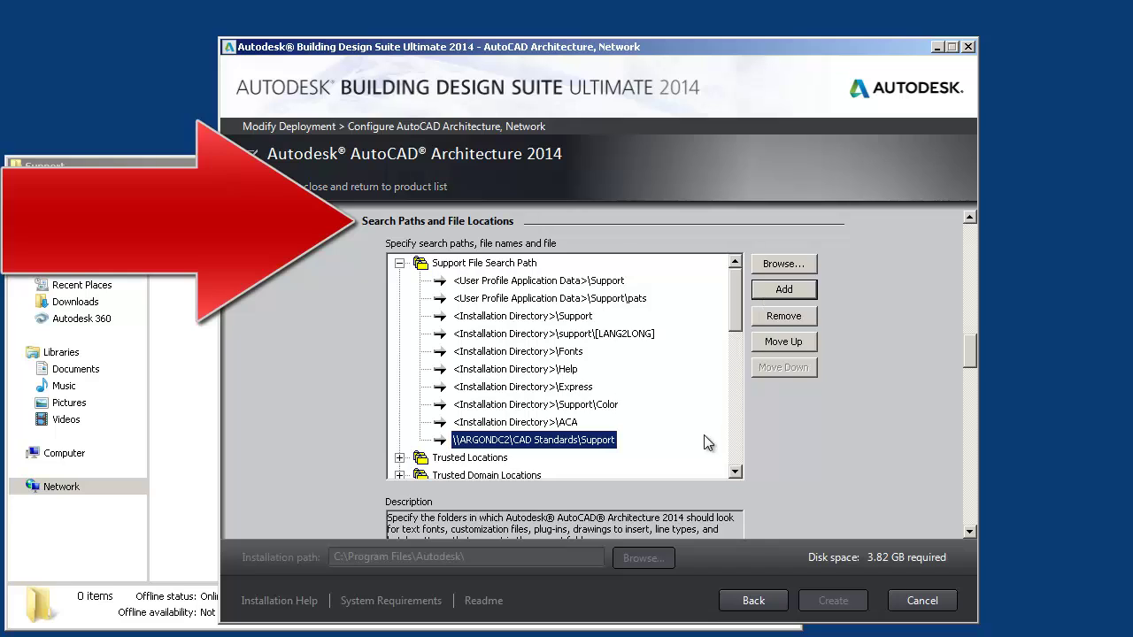
{"action": "left_click", "coordinate": [779, 342]}
{"action": "left_click", "coordinate": [778, 342]}
{"action": "left_click", "coordinate": [779, 342]}
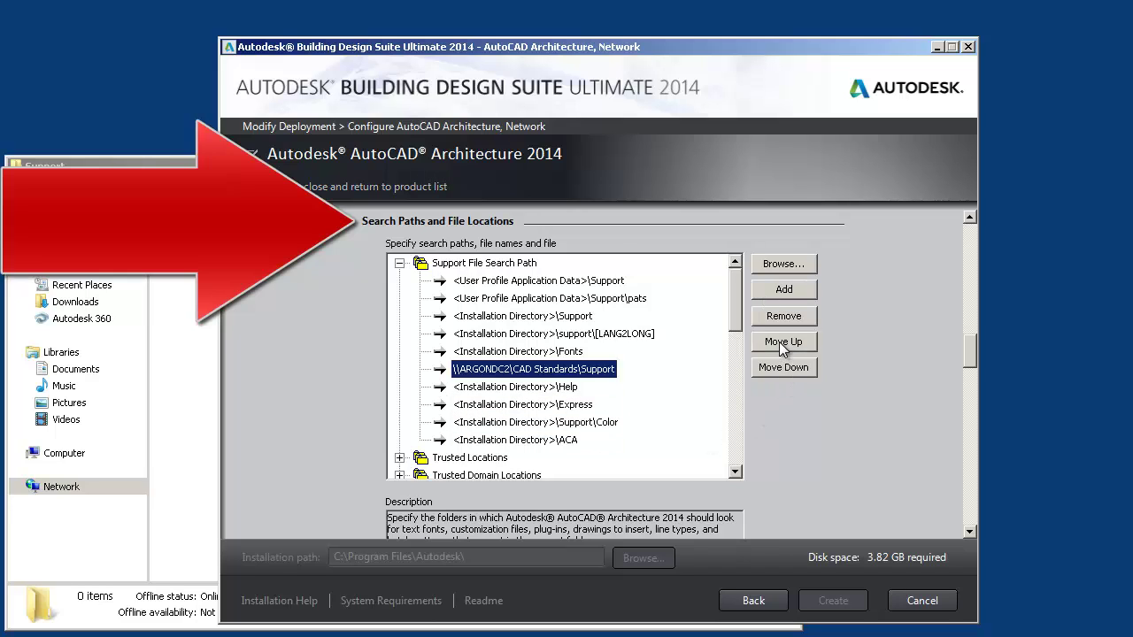
{"action": "left_click", "coordinate": [778, 342]}
{"action": "left_click", "coordinate": [779, 342]}
{"action": "left_click", "coordinate": [779, 342]}
{"action": "left_click", "coordinate": [778, 342]}
{"action": "left_click", "coordinate": [779, 341]}
{"action": "left_click", "coordinate": [779, 341]}
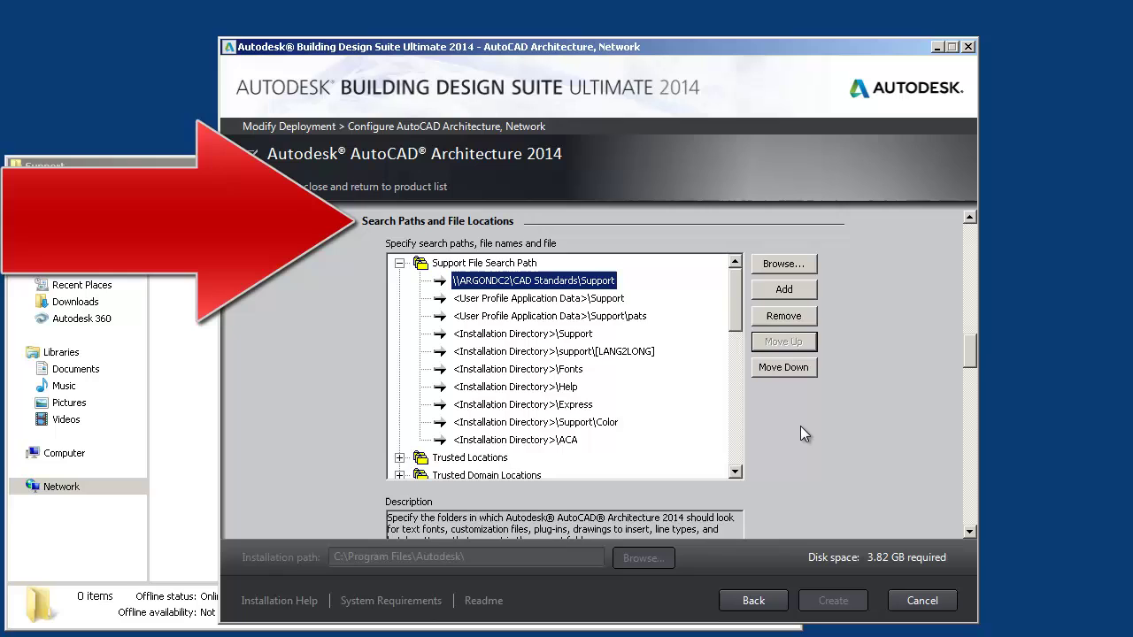
{"action": "left_click_drag", "start_coordinate": [967, 350], "coordinate": [963, 295]}
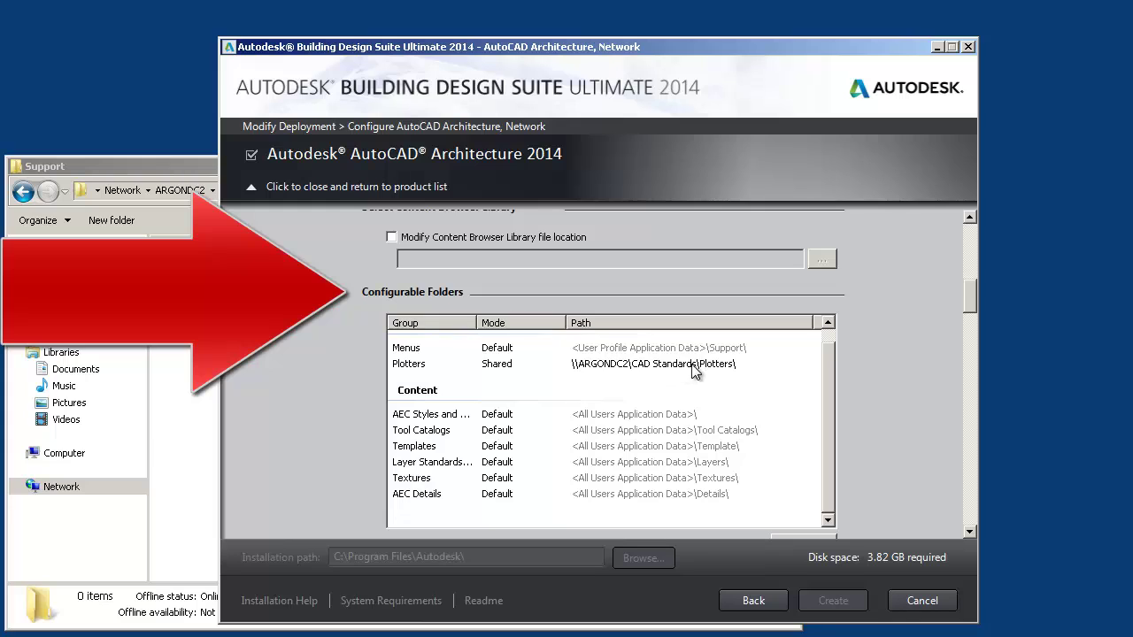
{"action": "left_click_drag", "start_coordinate": [963, 297], "coordinate": [962, 351]}
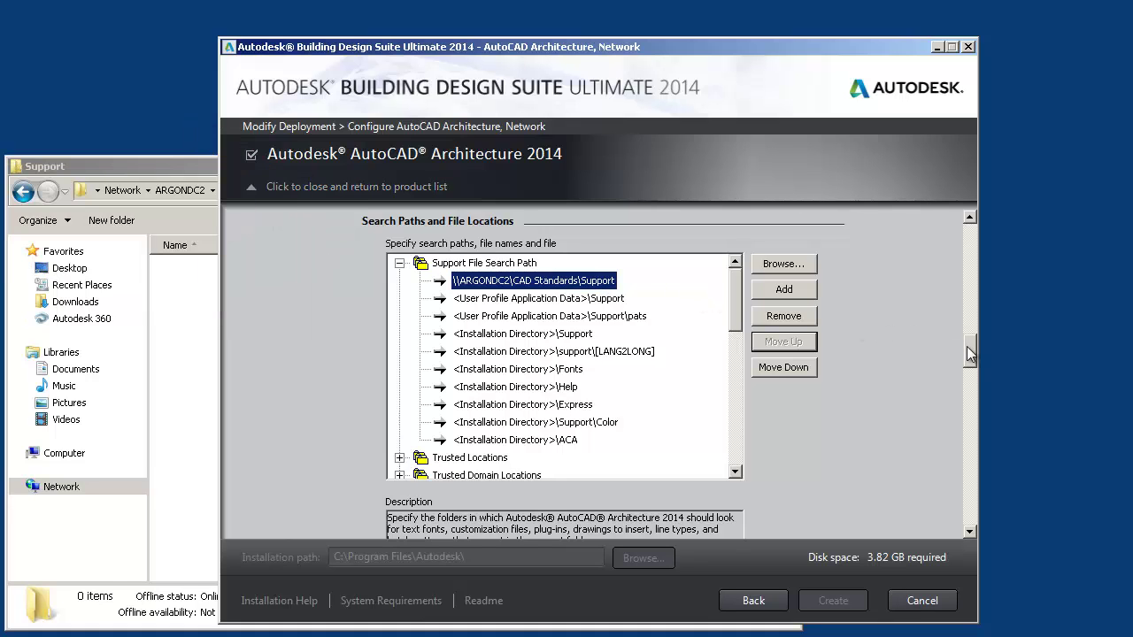
{"action": "left_click_drag", "start_coordinate": [967, 346], "coordinate": [963, 531]}
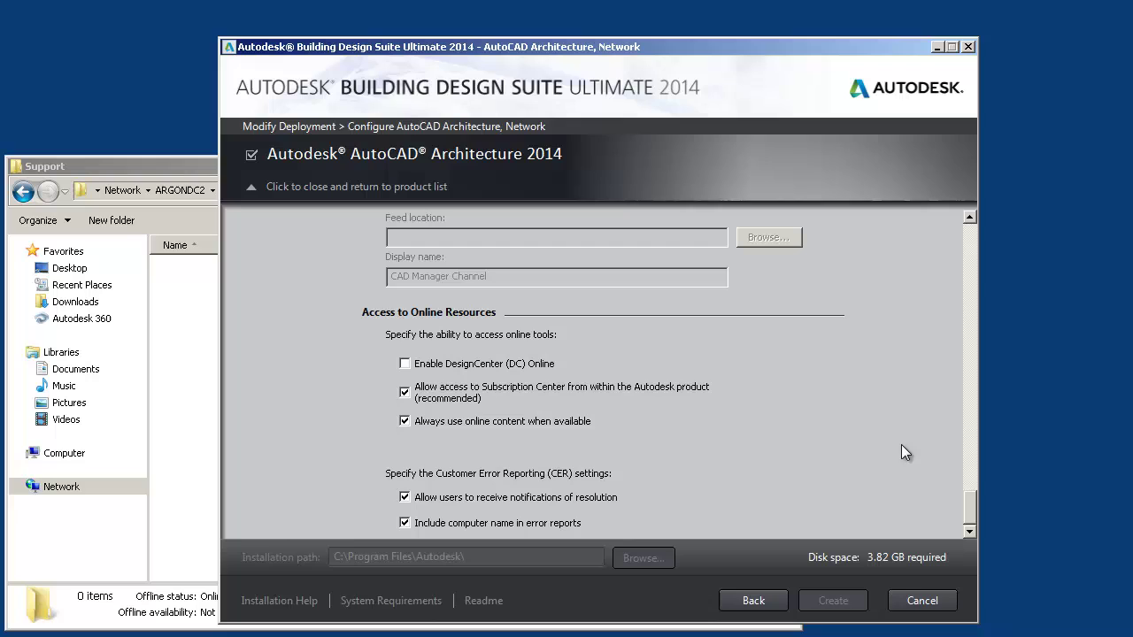
Collapse the AutoCAD Architecture configuration, create the modified deployment, and finish the installer
{"action": "left_click", "coordinate": [252, 190]}
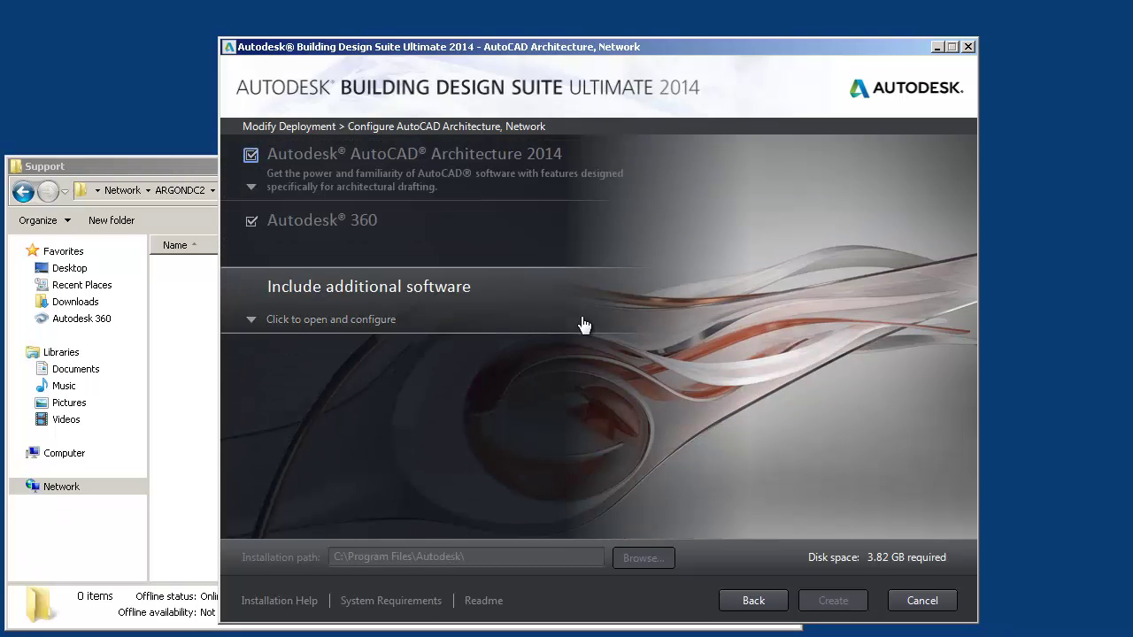
{"action": "left_click", "coordinate": [846, 601]}
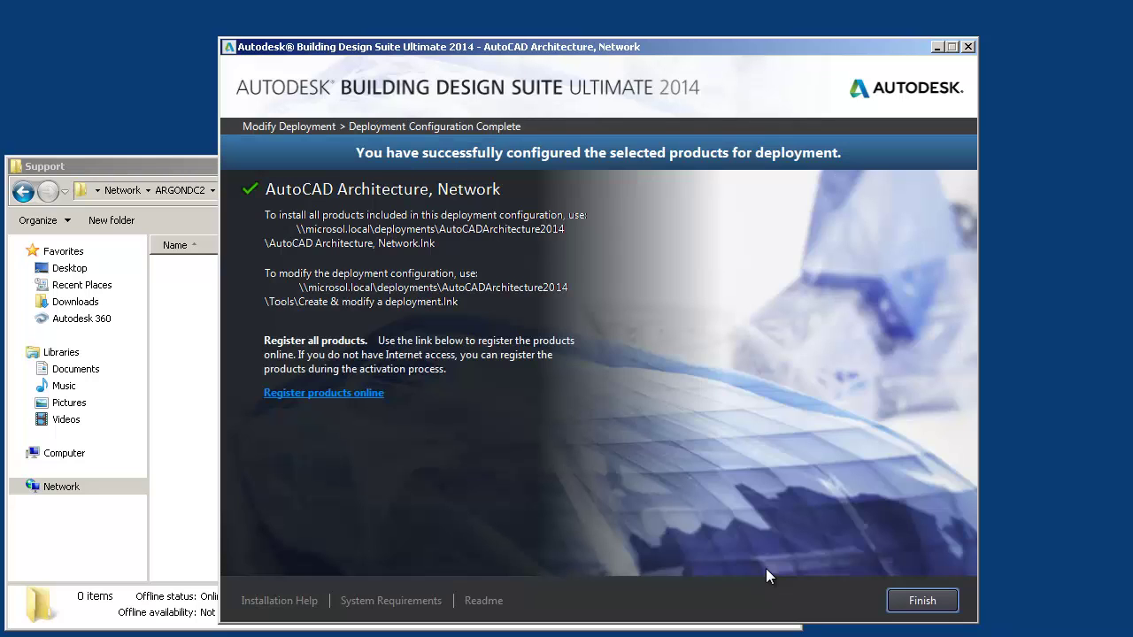
{"action": "left_click", "coordinate": [903, 605]}
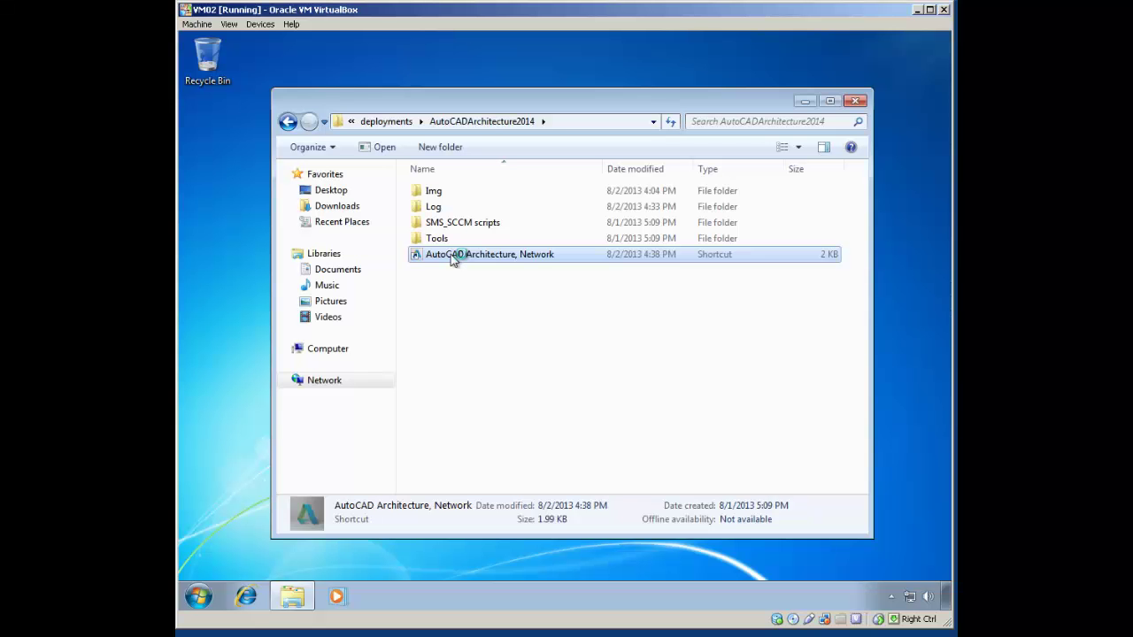
Run the 'AutoCAD Architecture, Network' shortcut on the VM and launch AutoCAD Architecture 2014
{"action": "double_click", "coordinate": [453, 255]}
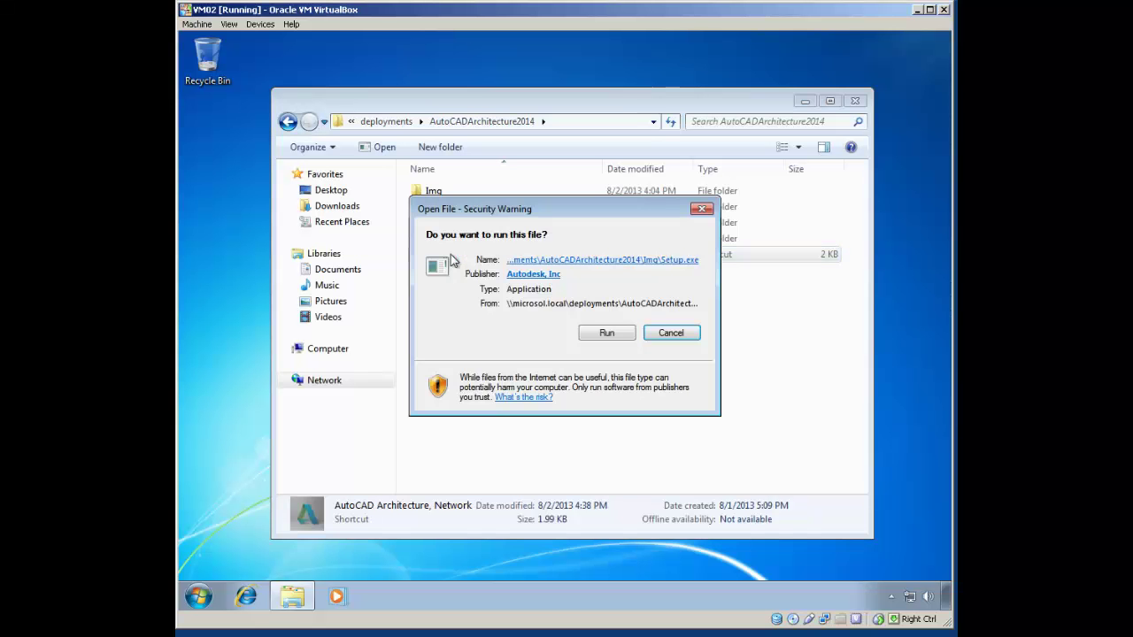
{"action": "left_click", "coordinate": [606, 333]}
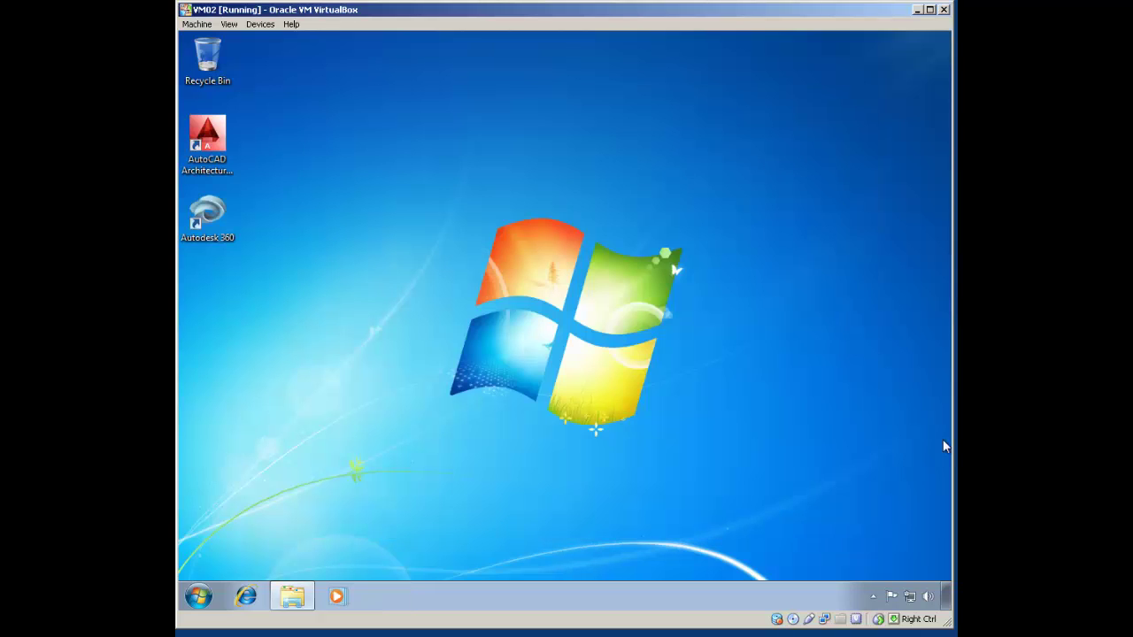
{"action": "double_click", "coordinate": [234, 158]}
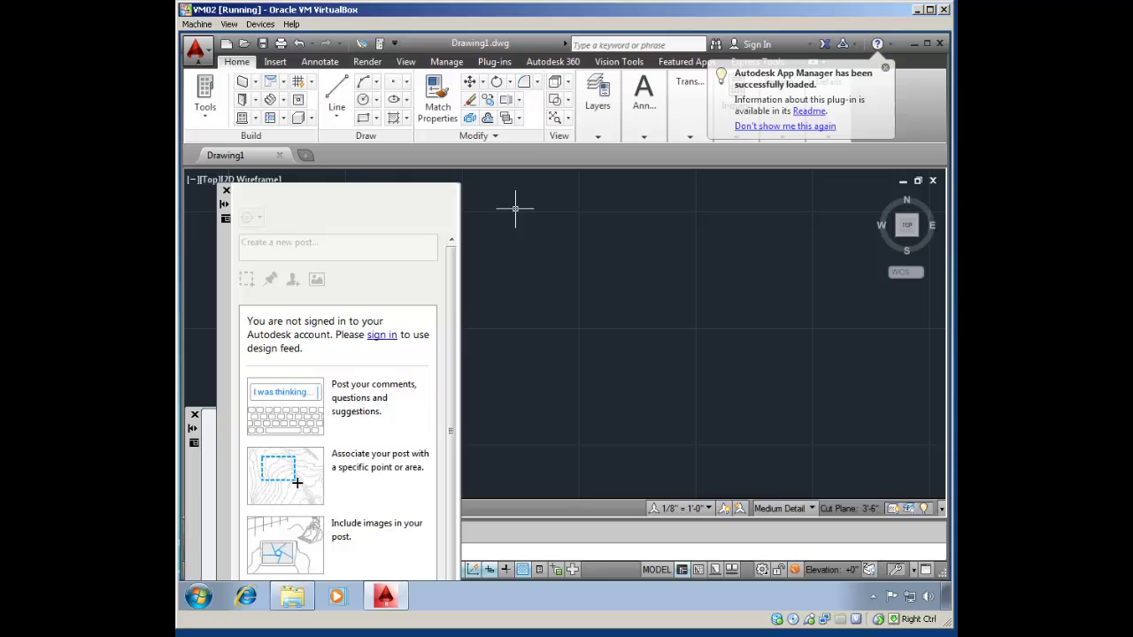
Close the Design Feed and Properties palettes and expand Support File Search Path in Options
{"action": "left_click", "coordinate": [227, 192]}
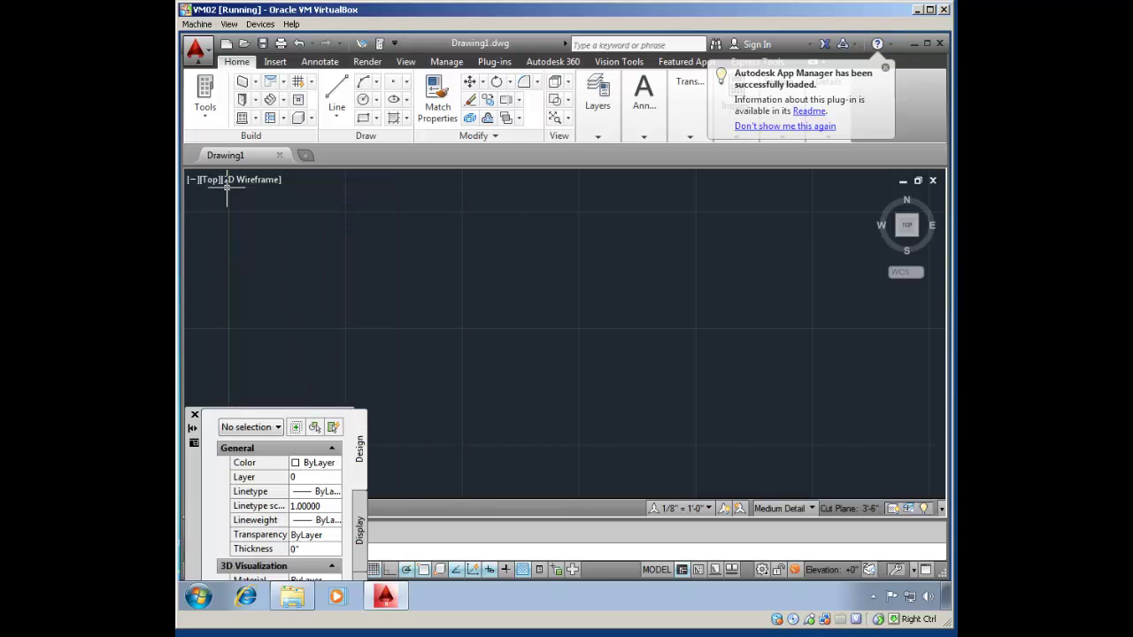
{"action": "left_click", "coordinate": [196, 415]}
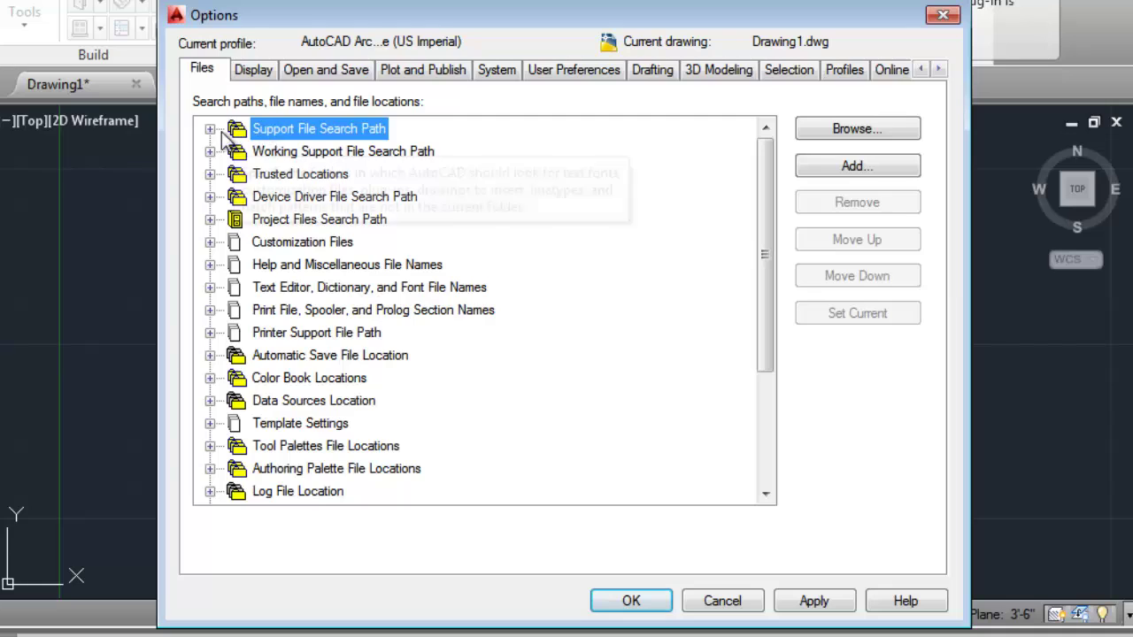
{"action": "left_click", "coordinate": [210, 129]}
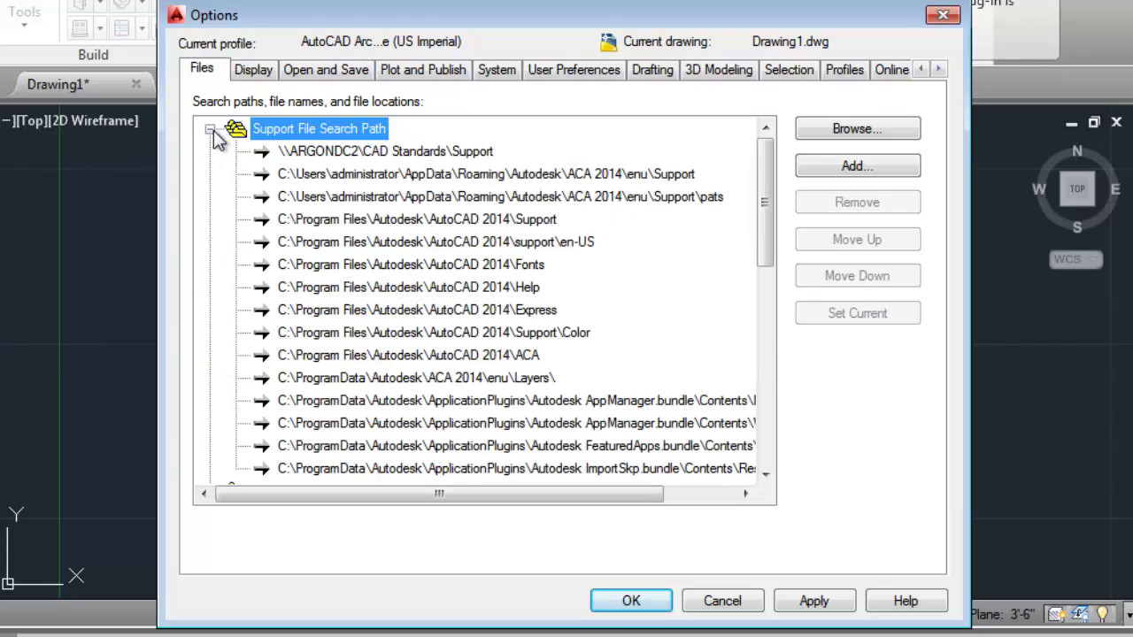
Expand the printer path nodes and check the shared Plotters and PMP Files path entries
{"action": "left_click", "coordinate": [312, 156]}
{"action": "scroll", "coordinate": [353, 257], "scroll_direction": "down", "scroll_amount": 3}
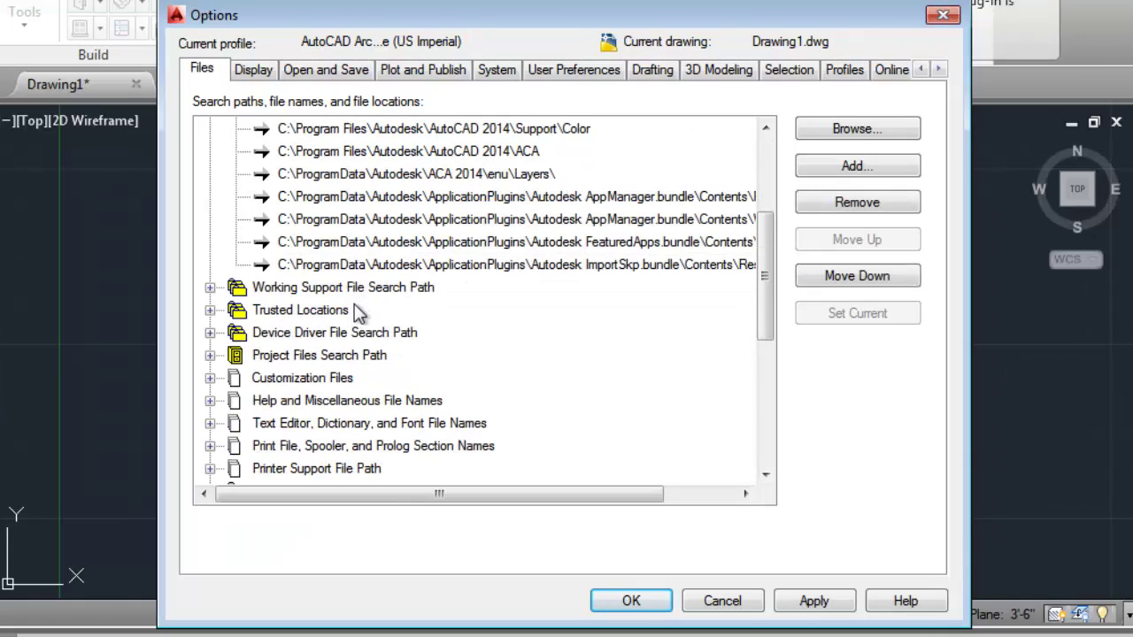
{"action": "scroll", "coordinate": [358, 314], "scroll_direction": "down", "scroll_amount": 3}
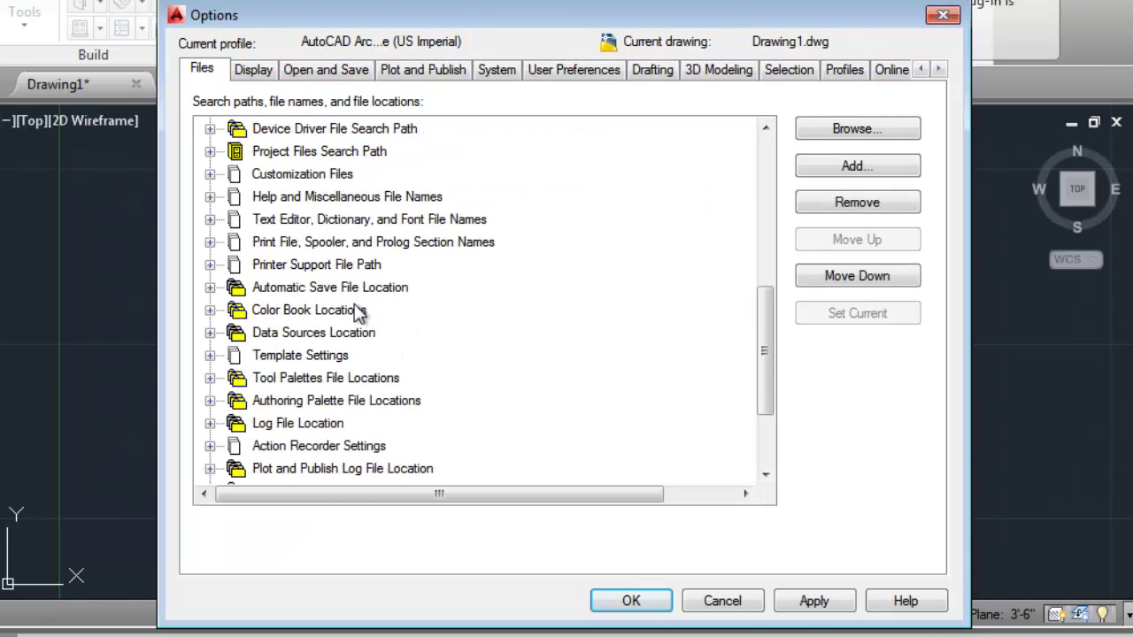
{"action": "left_click", "coordinate": [213, 264]}
{"action": "left_click", "coordinate": [237, 288]}
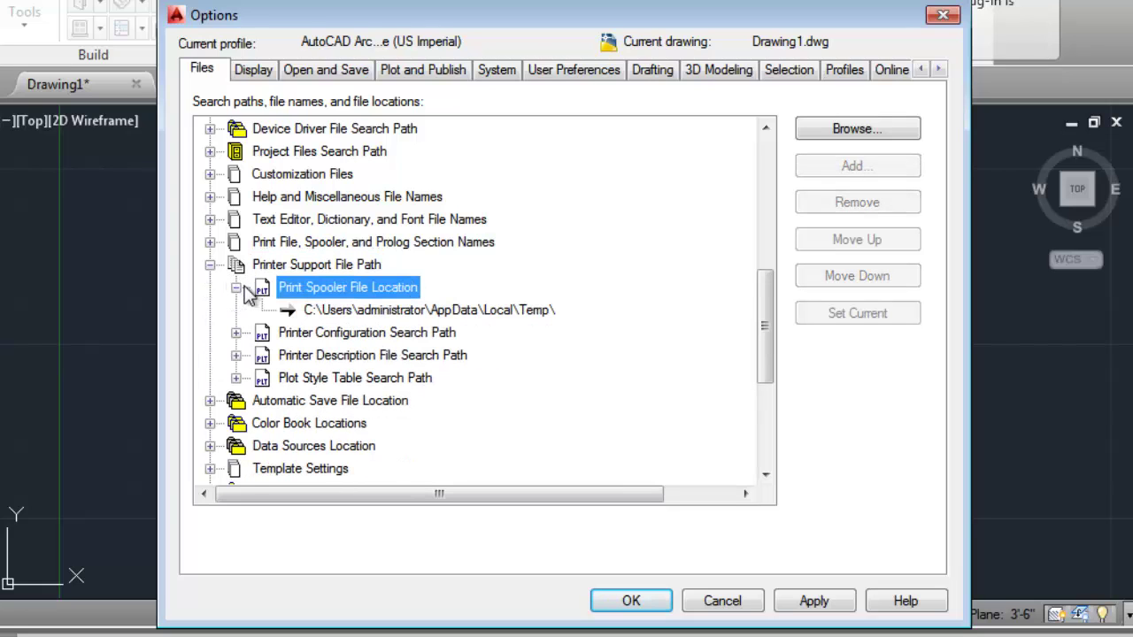
{"action": "left_click", "coordinate": [236, 333]}
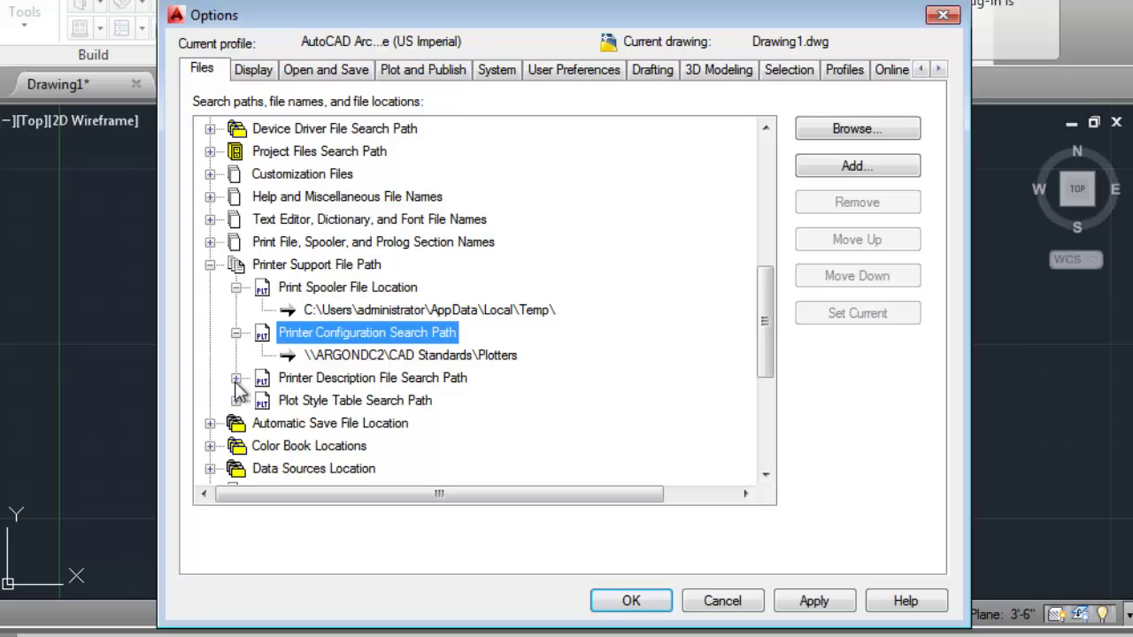
{"action": "left_click", "coordinate": [237, 378]}
{"action": "left_click", "coordinate": [366, 357]}
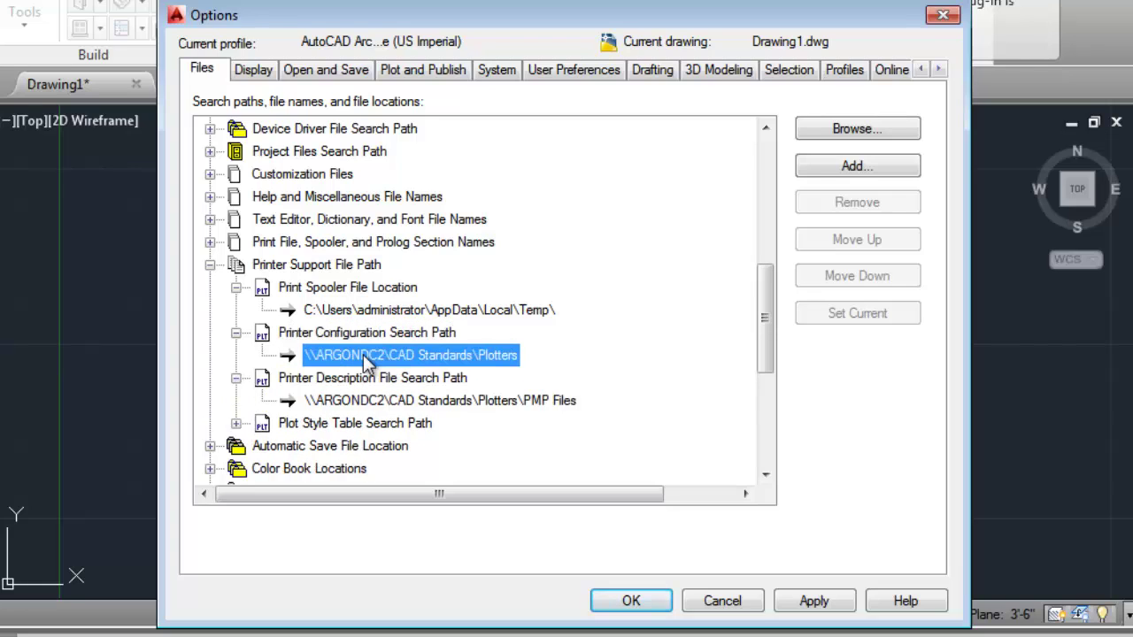
{"action": "left_click", "coordinate": [363, 403]}
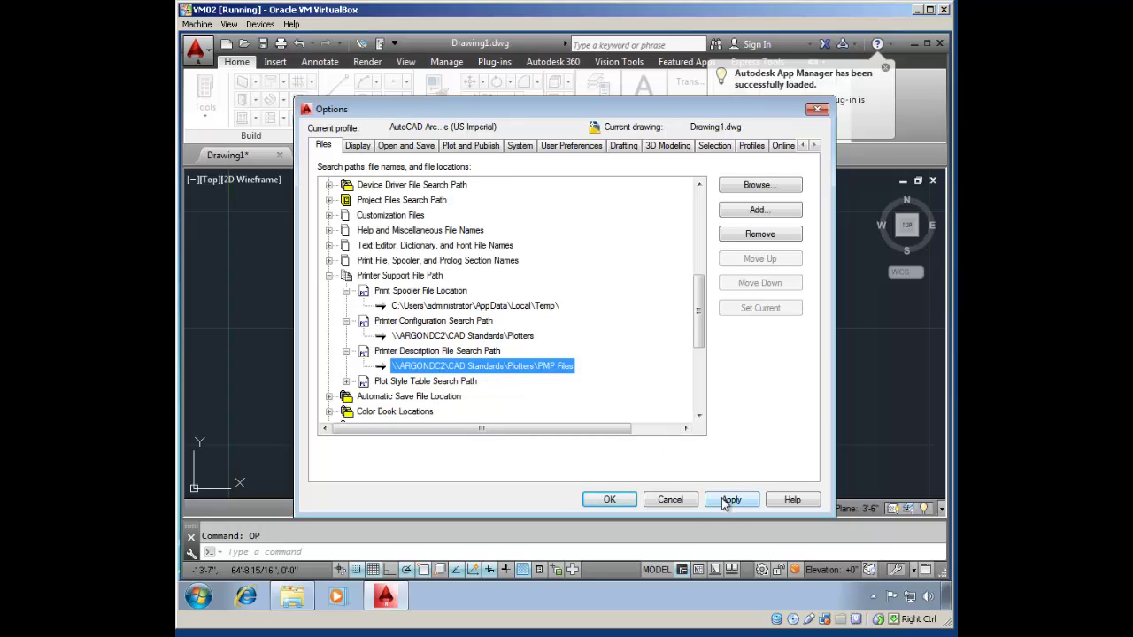
Cancel the Options dialog without saving any changes
{"action": "left_click", "coordinate": [669, 499]}
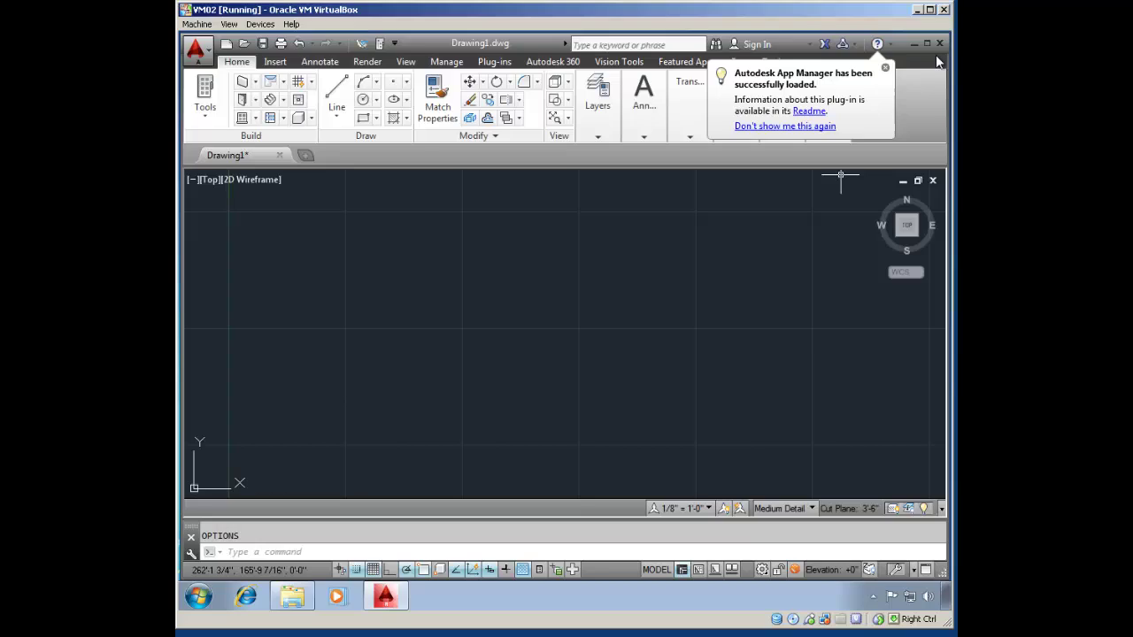